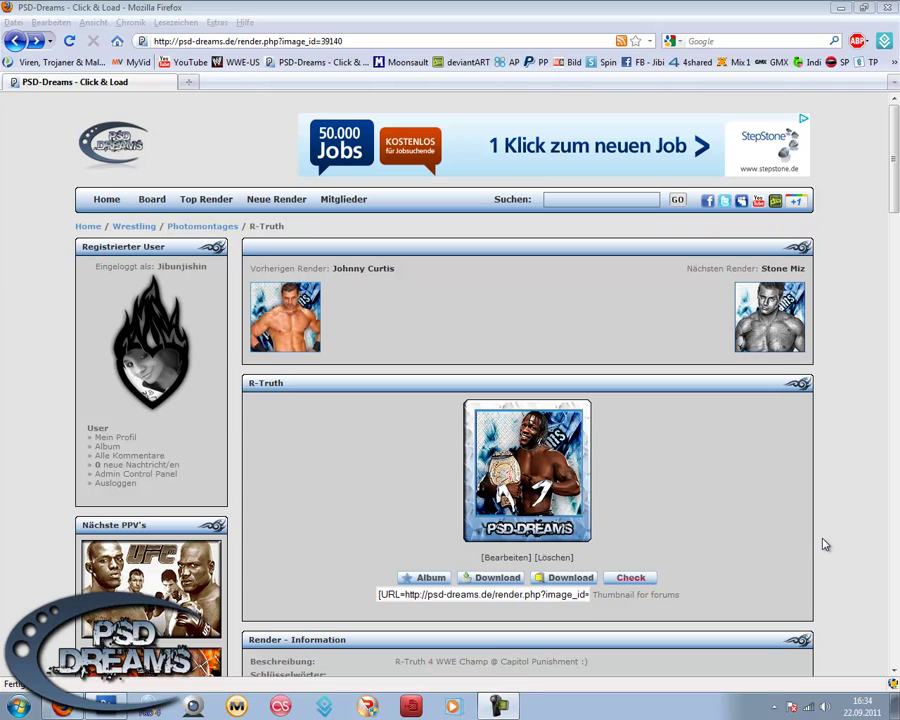
# Browse the PSD-Dreams R-Truth render page in Firefox, then return to Photoshop
pyautogui.click(722, 505)
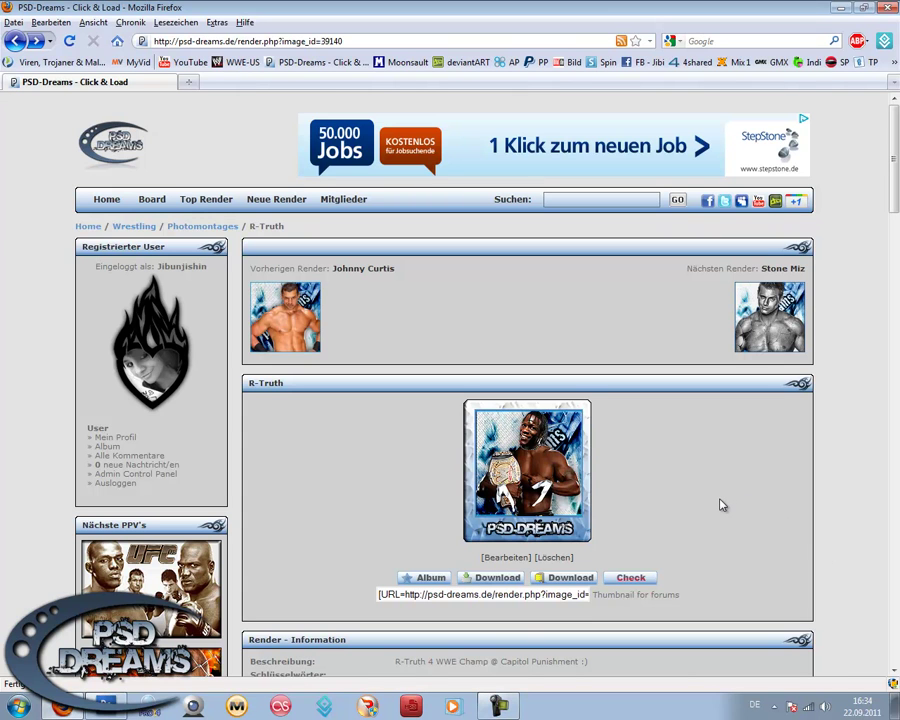
pyautogui.scroll(-2, 722, 505)
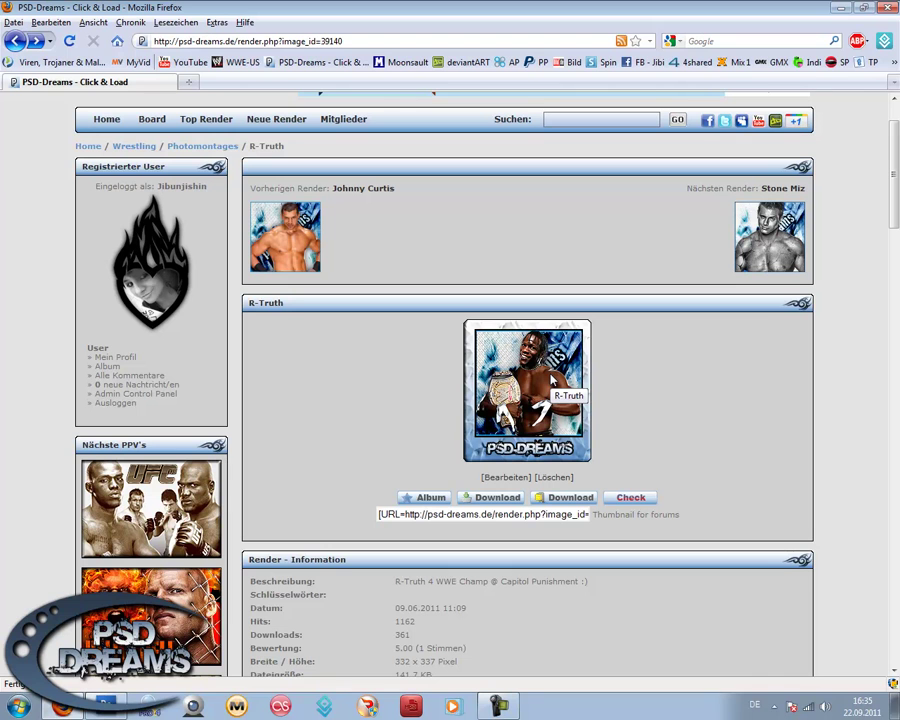
pyautogui.click(105, 706)
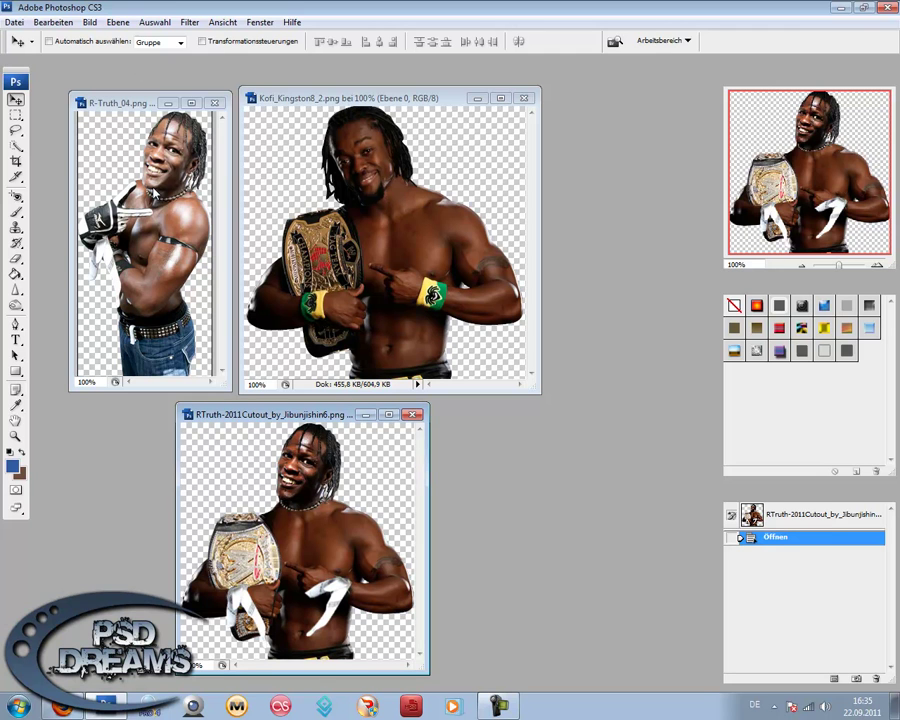
# Look over the three open images and minimise the finished RTruth-2011 cutout
pyautogui.click(180, 230)
pyautogui.click(410, 225)
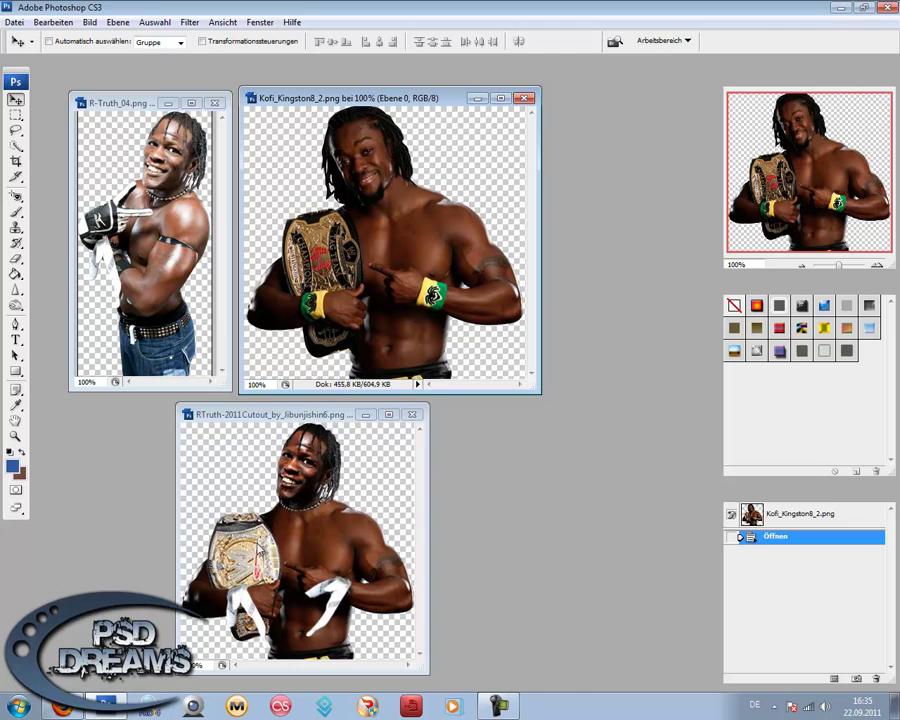
pyautogui.click(251, 534)
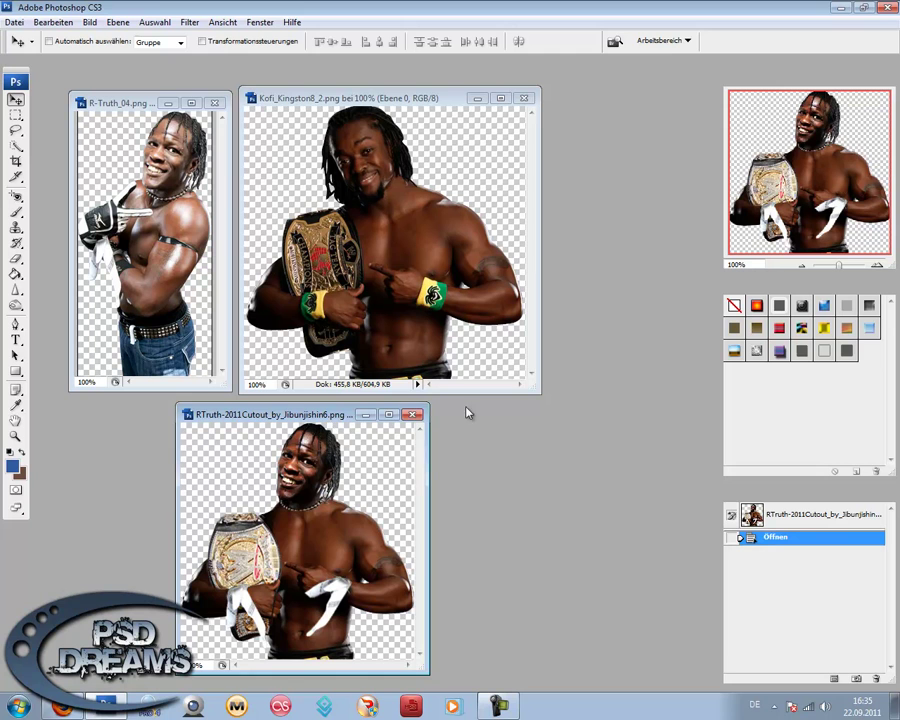
pyautogui.click(366, 414)
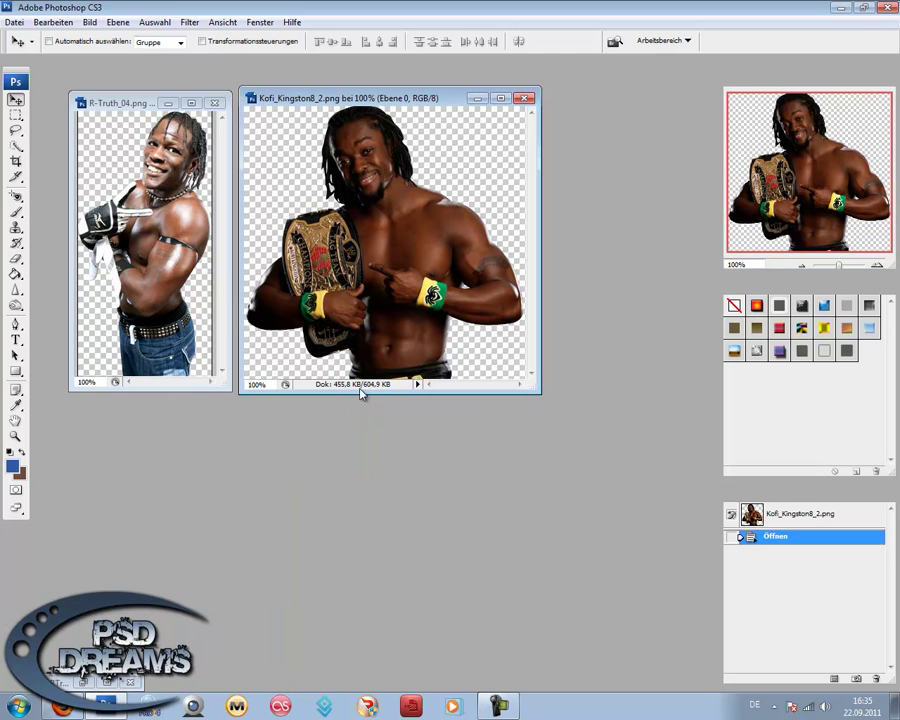
# Bring Kofi_Kingston8_2 forward and move its window down slightly beside R-Truth_04
pyautogui.click(94, 123)
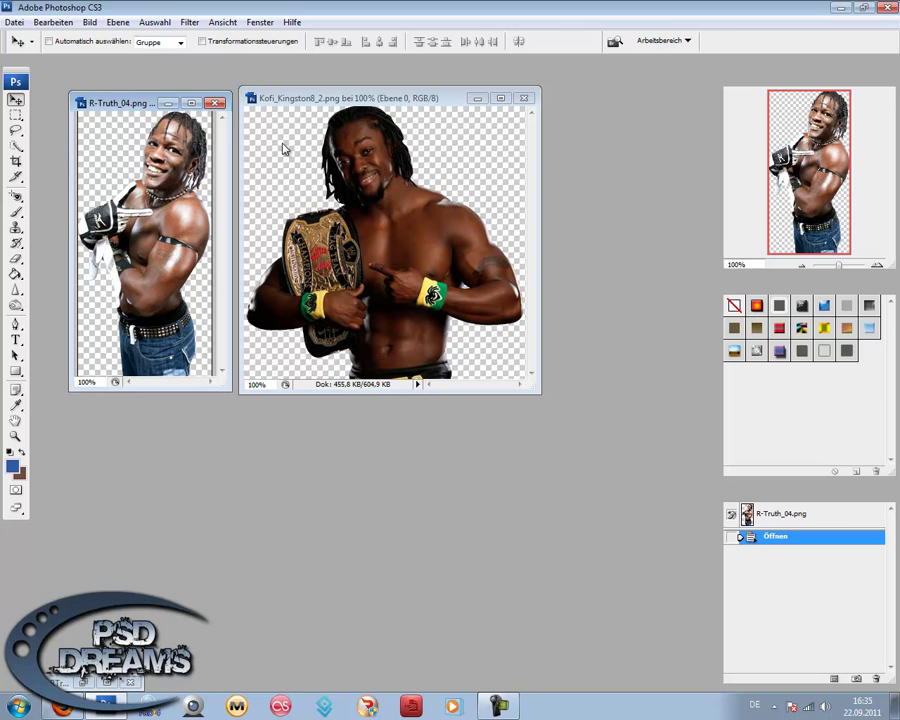
pyautogui.click(286, 146)
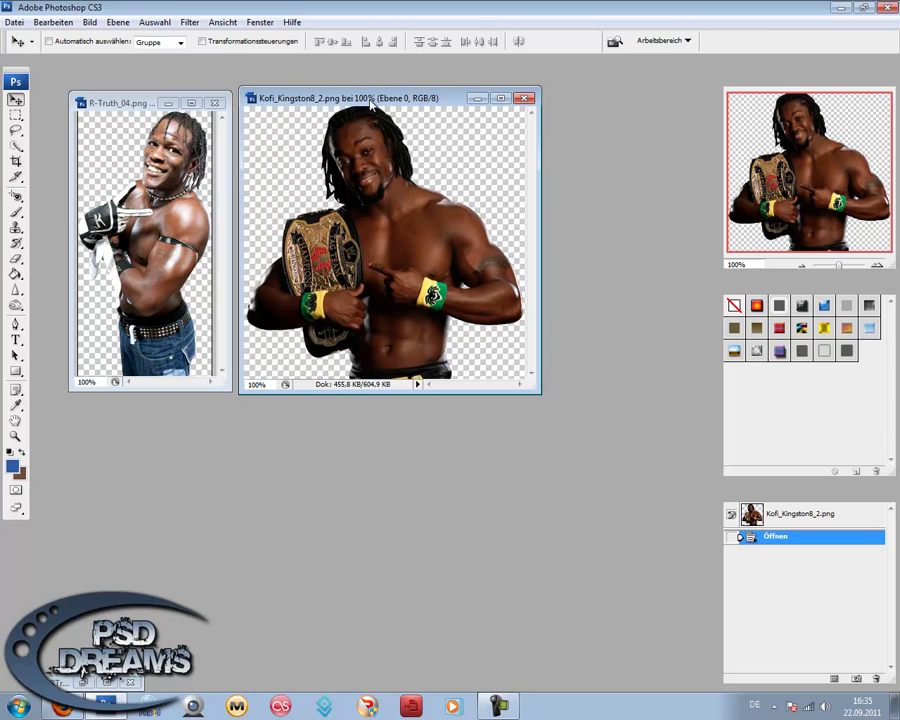
pyautogui.moveTo(264, 98); pyautogui.dragTo(266, 139)
# Erase Kofi's head with the Eraser, cleaning the neck with a 17 px brush
pyautogui.click(16, 258)
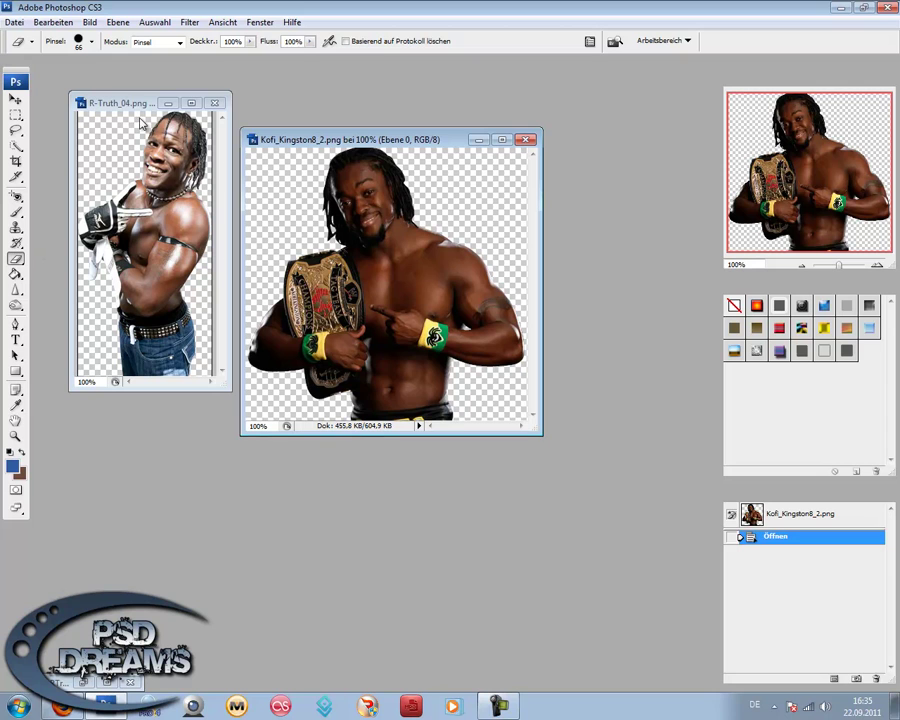
pyautogui.moveTo(340, 185)
pyautogui.mouseDown()
pyautogui.moveTo(390, 152)
pyautogui.moveTo(325, 214)
pyautogui.moveTo(427, 190)
pyautogui.moveTo(336, 217)
pyautogui.mouseUp()
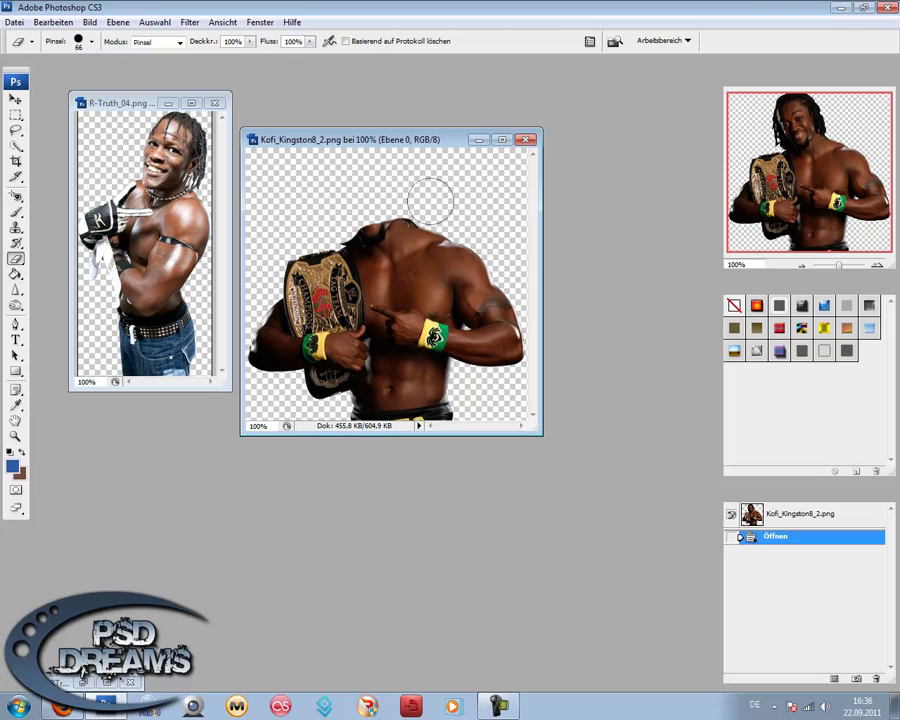
pyautogui.moveTo(402, 190); pyautogui.dragTo(245, 145)
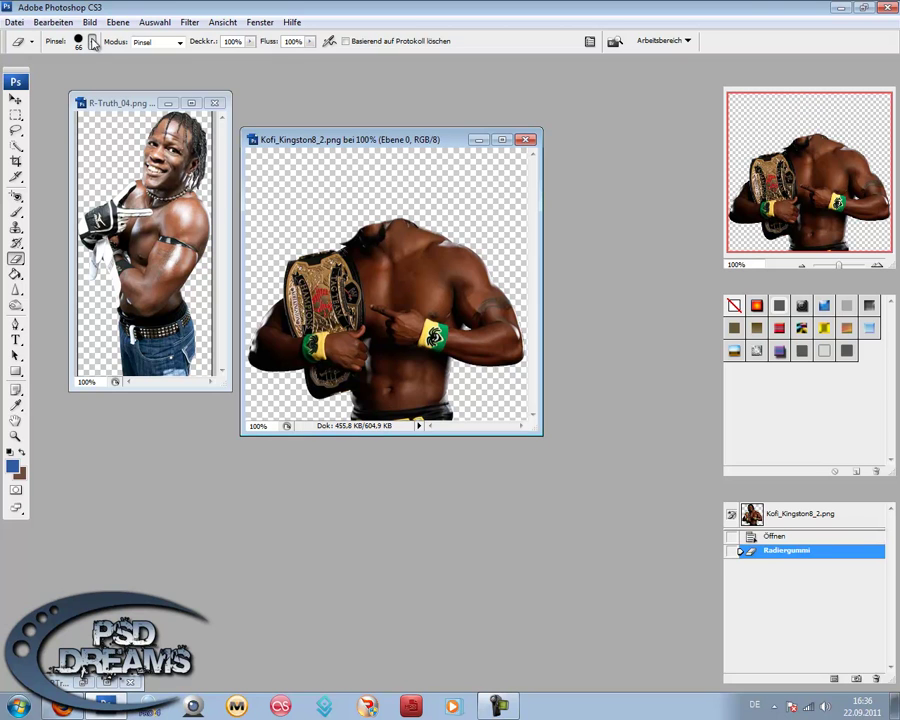
pyautogui.click(91, 41)
pyautogui.click(32, 81)
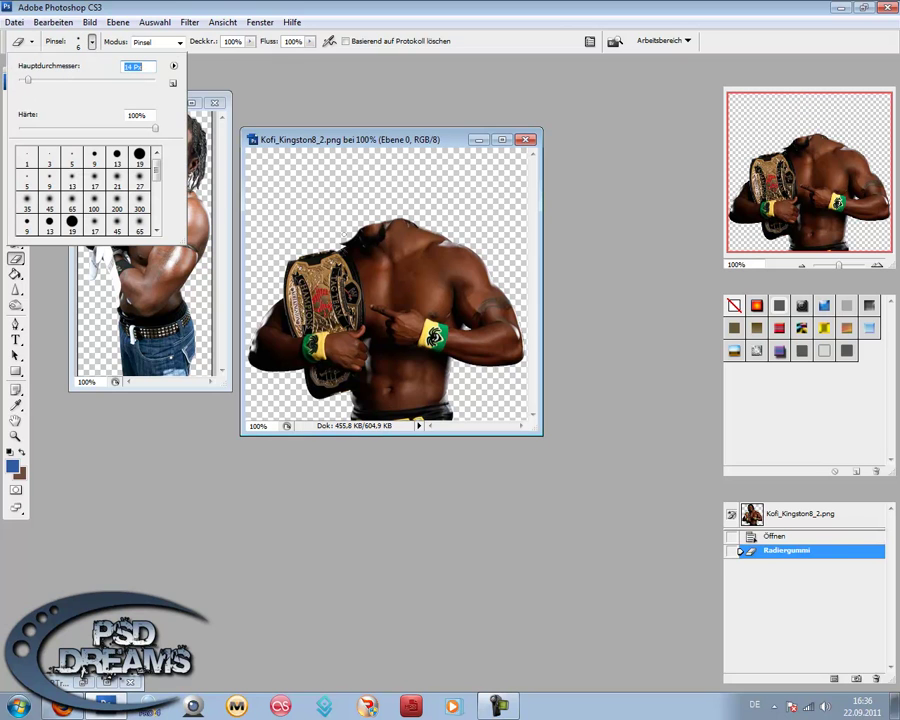
pyautogui.click(338, 238)
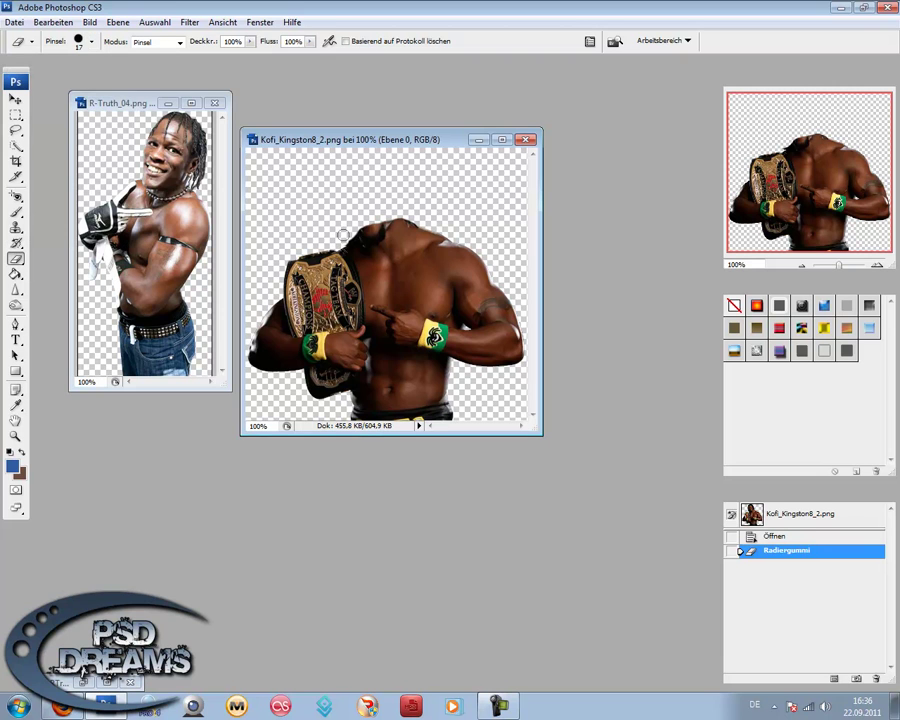
pyautogui.click(400, 208)
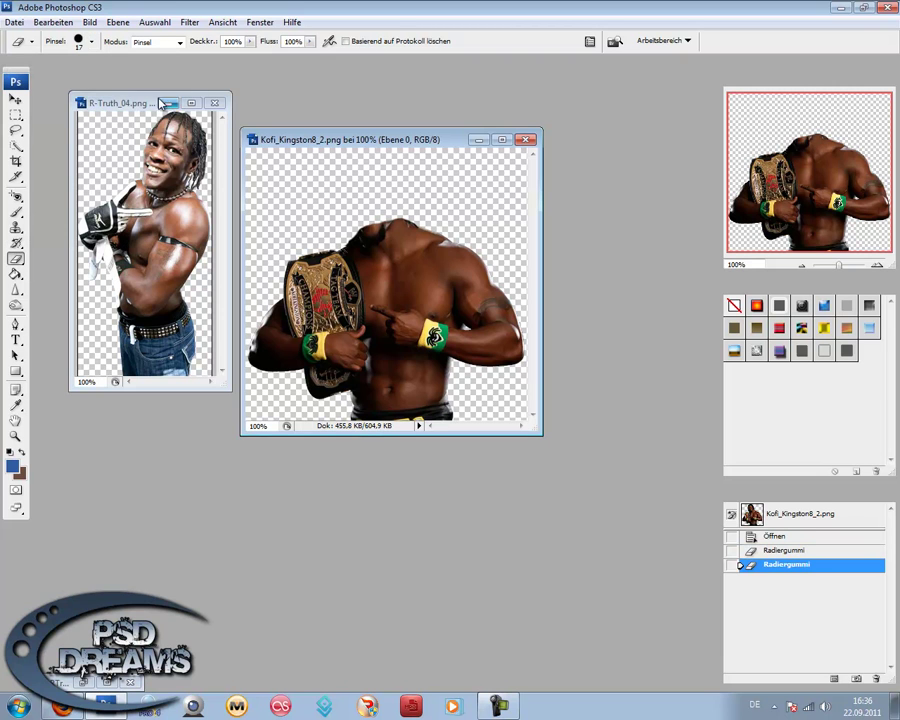
# Resize the Kofi_Kingston8_2 image to 350 pixels wide
pyautogui.click(131, 104)
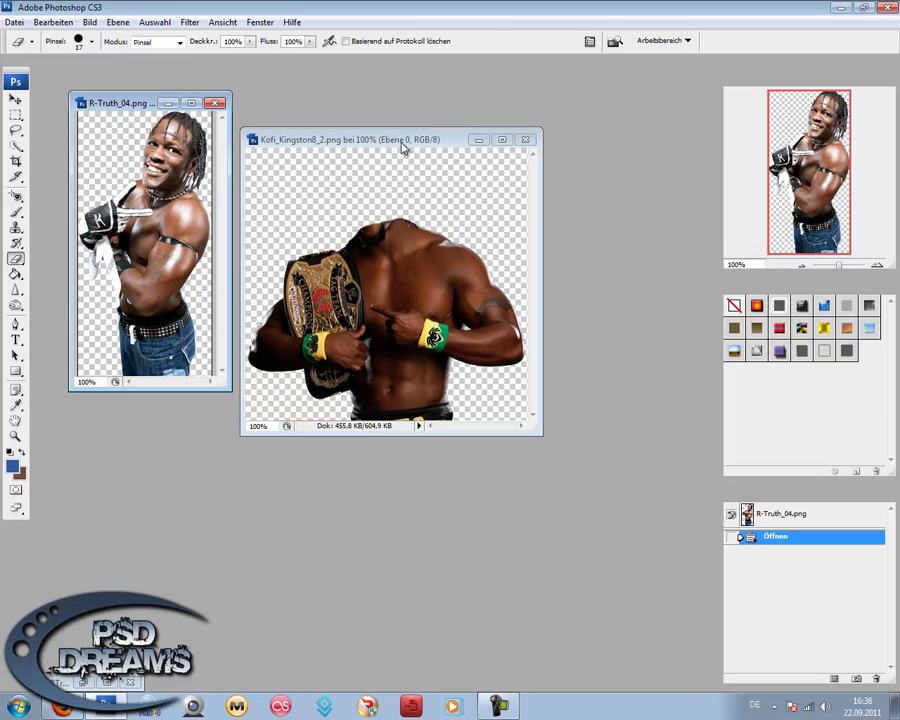
pyautogui.click(339, 130)
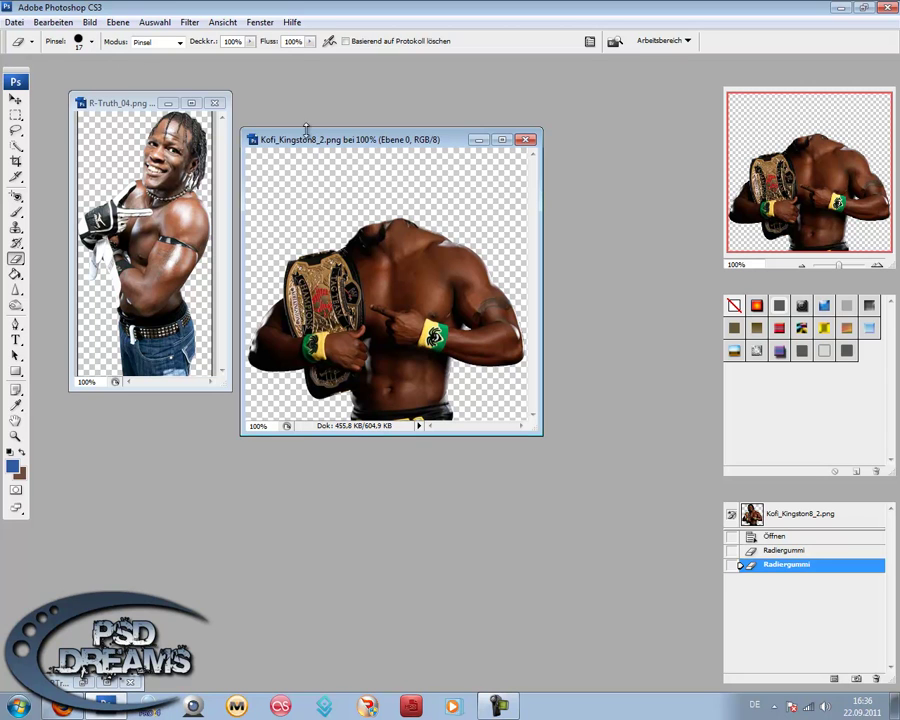
pyautogui.click(89, 22)
pyautogui.click(131, 122)
pyautogui.write('350')
pyautogui.press('Return')
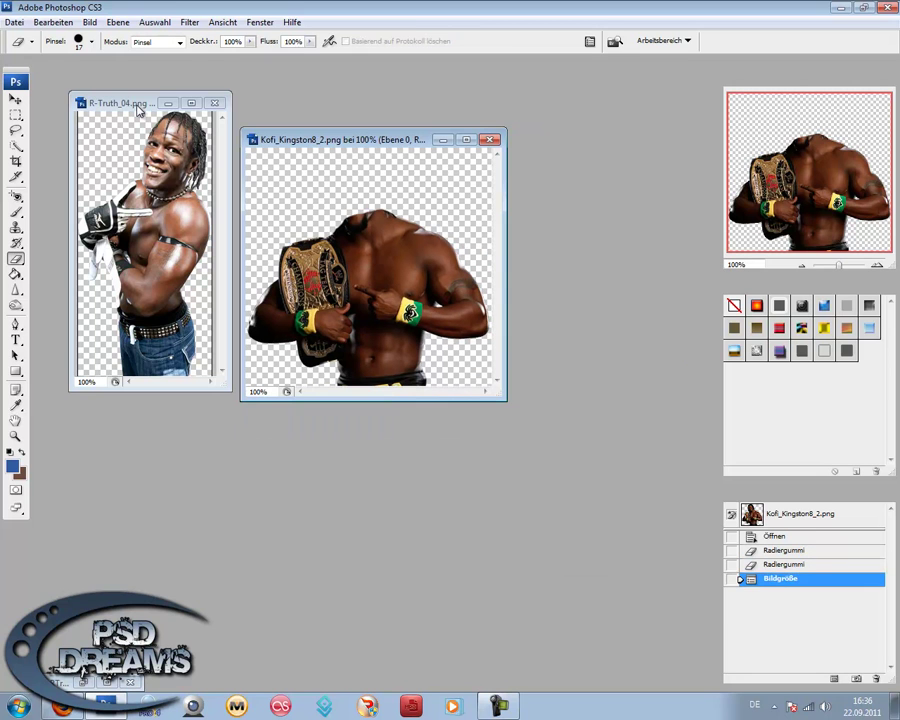
# Bring R-Truth_04 forward and enlarge its document window
pyautogui.click(140, 110)
pyautogui.click(16, 324)
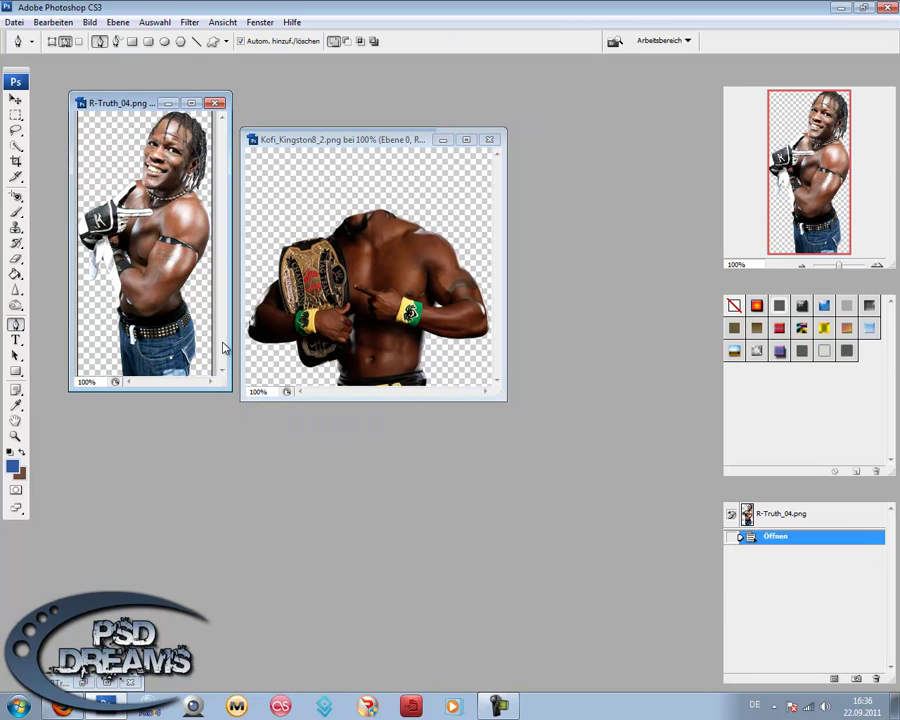
pyautogui.moveTo(225, 385); pyautogui.dragTo(475, 508)
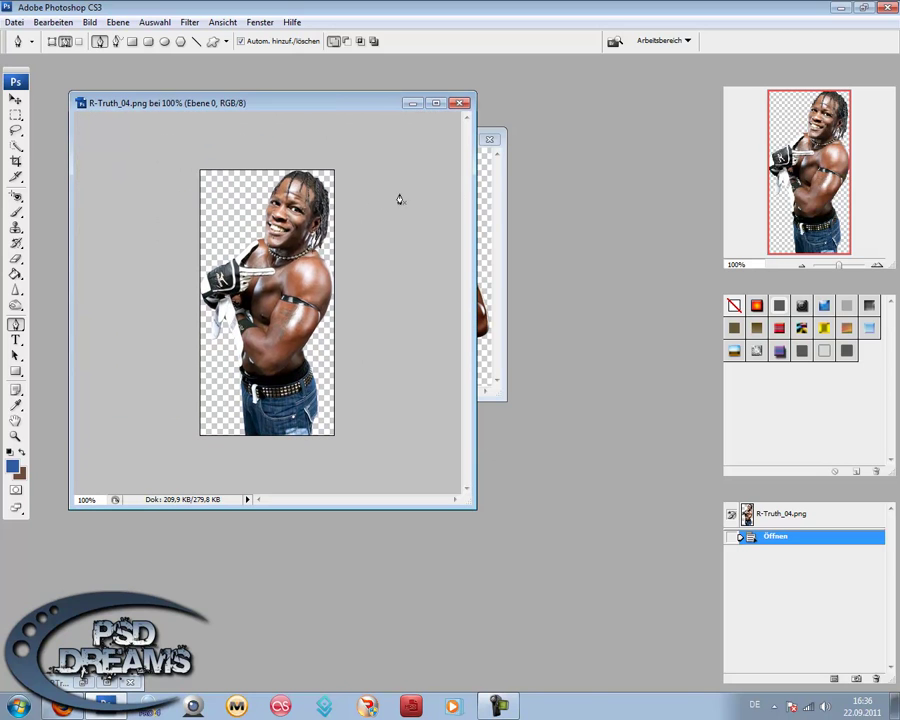
# Add a blue-filled layer beneath the R-Truth photo layer, then reselect the photo layer
pyautogui.click(16, 273)
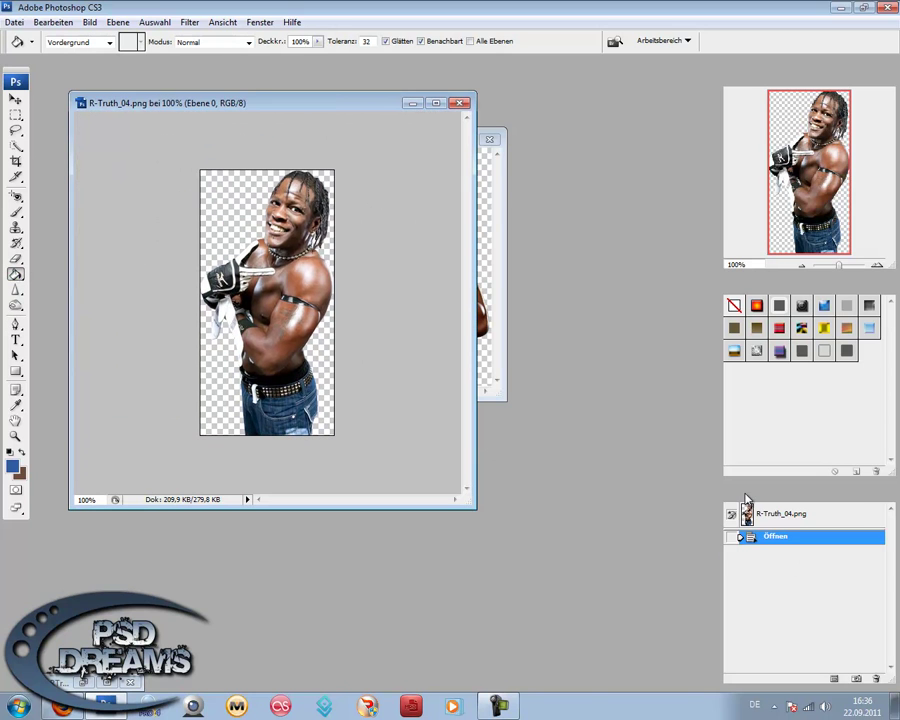
pyautogui.press('F7')
pyautogui.hotkey('ctrl', 'shift', 'alt', 'n')
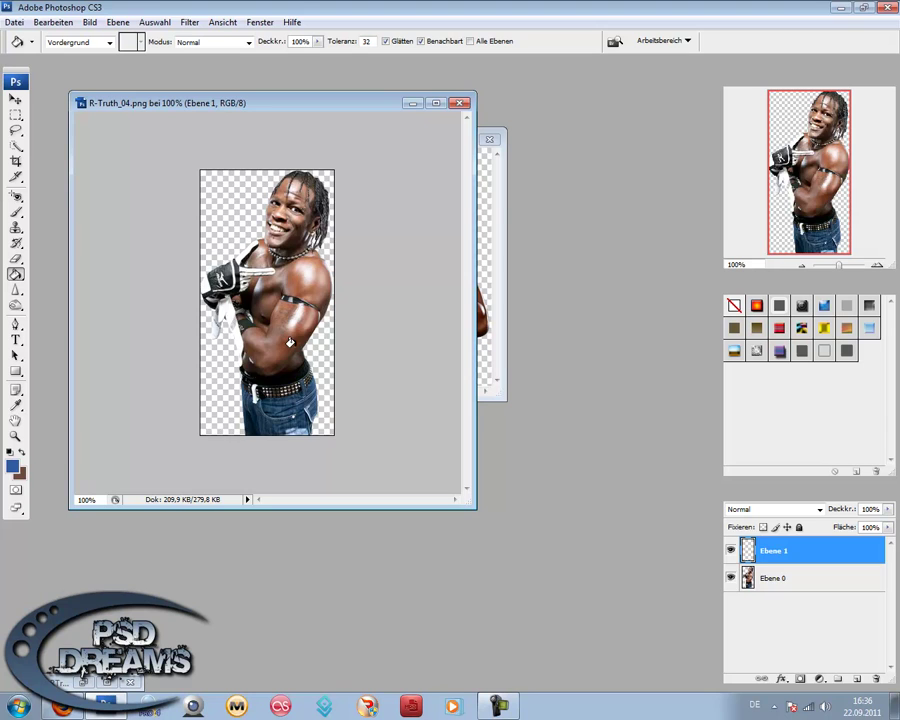
pyautogui.click(204, 240)
pyautogui.moveTo(755, 540); pyautogui.dragTo(783, 588)
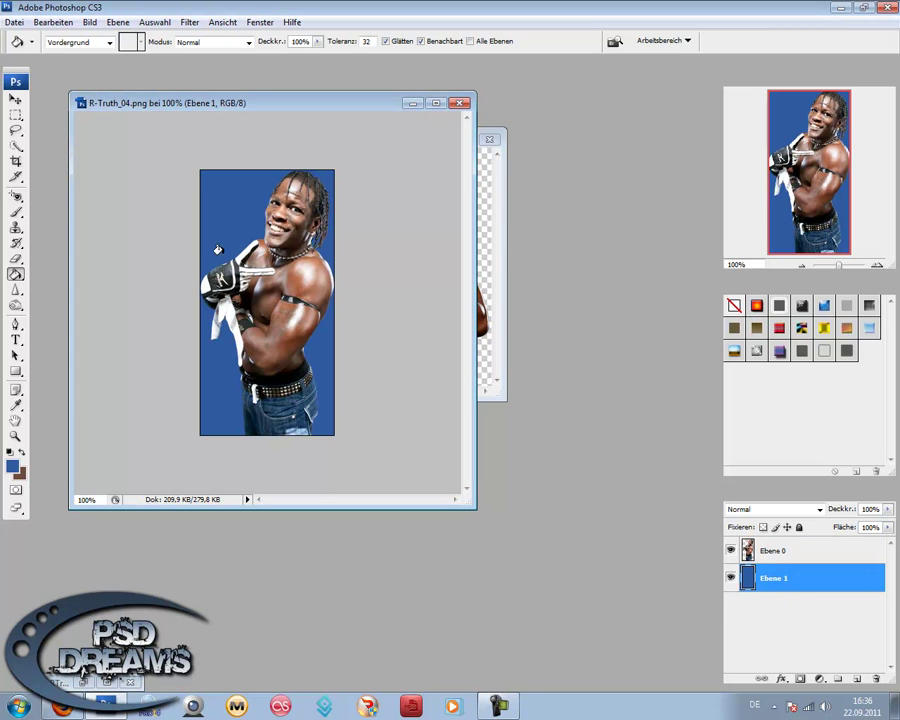
pyautogui.click(16, 325)
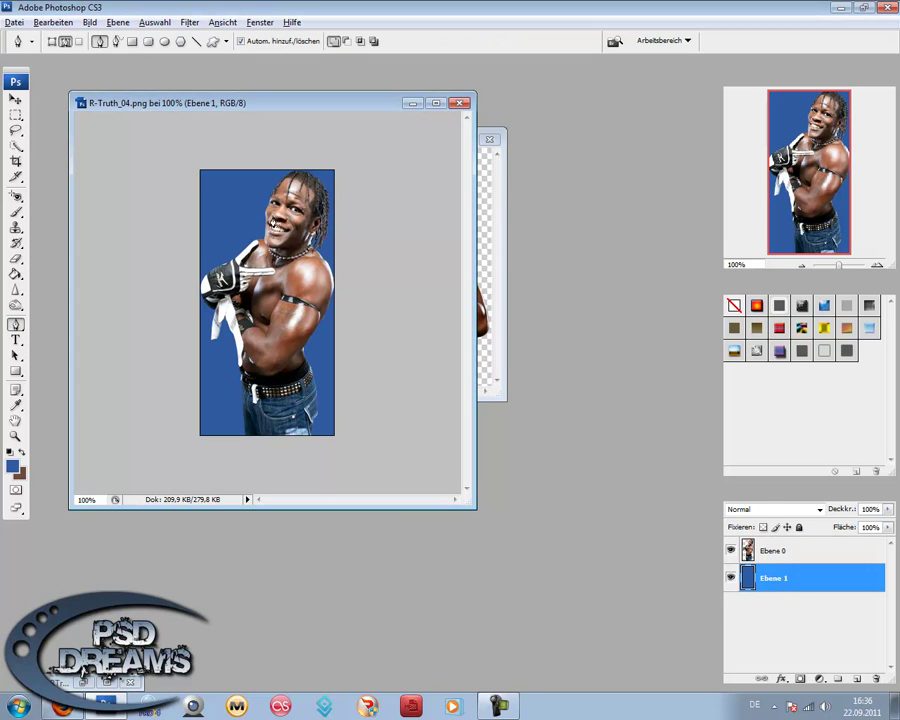
pyautogui.click(781, 548)
pyautogui.keyDown('alt'); pyautogui.scroll(2, 262, 197); pyautogui.keyUp('alt')
pyautogui.keyDown('alt'); pyautogui.scroll(2, 262, 197); pyautogui.keyUp('alt')
# Trace a pen path from beside the face down the jawline and along the necklace
pyautogui.keyDown('alt'); pyautogui.scroll(1, 262, 197); pyautogui.keyUp('alt')
pyautogui.click(257, 189)
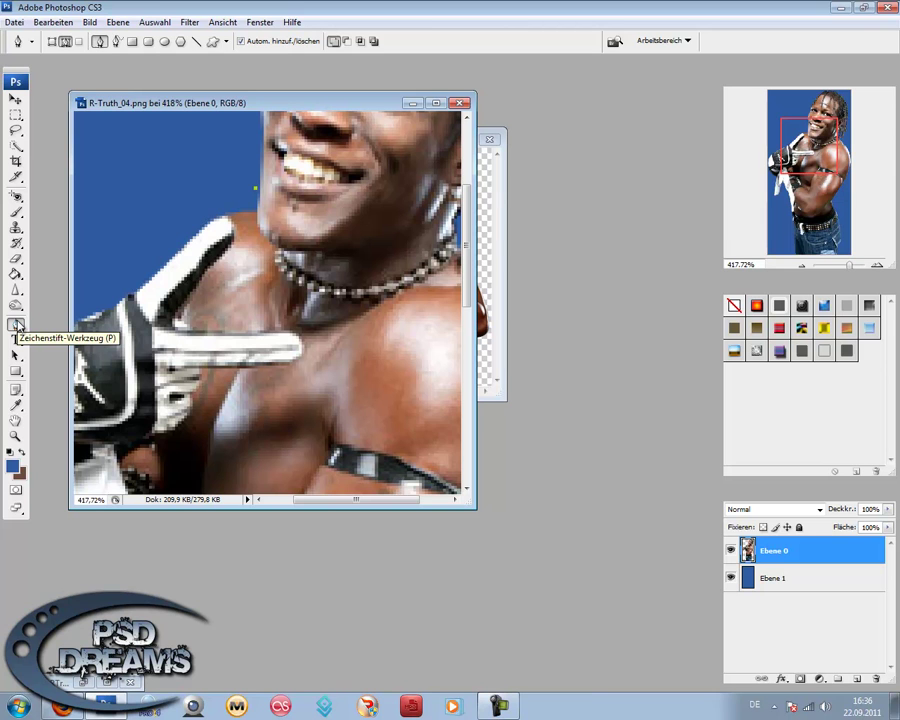
pyautogui.click(65, 42)
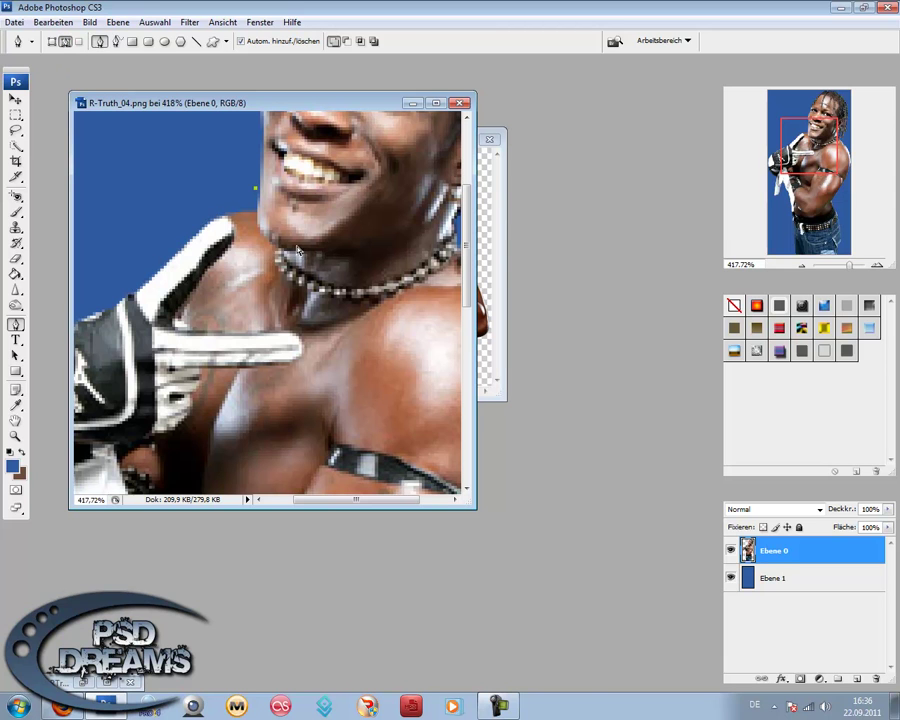
pyautogui.hscroll(1, 248, 252)
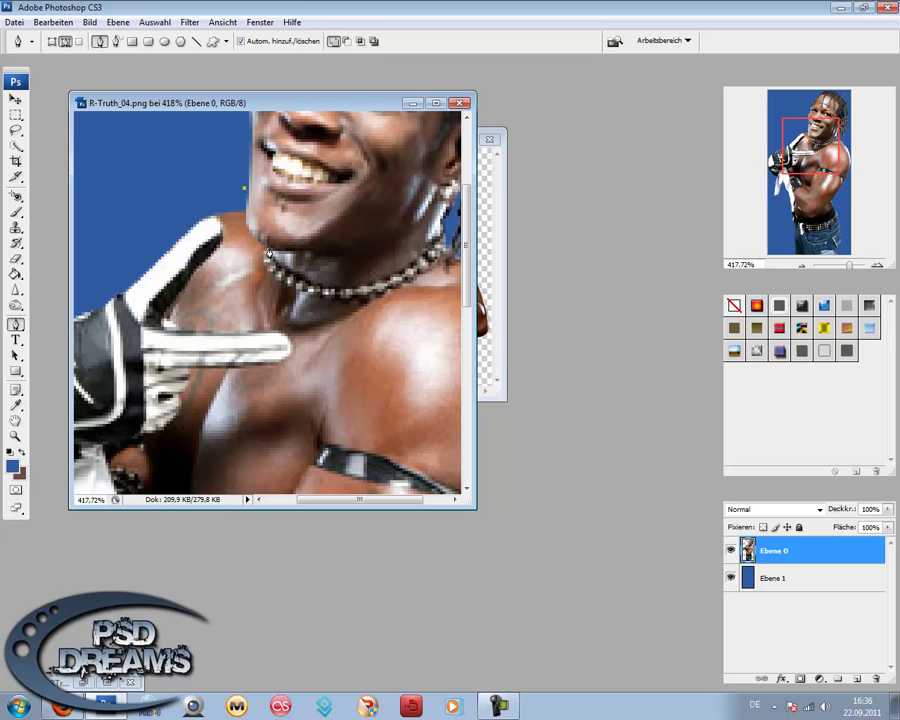
pyautogui.moveTo(254, 232); pyautogui.dragTo(262, 242)
pyautogui.scroll(-2, 268, 254)
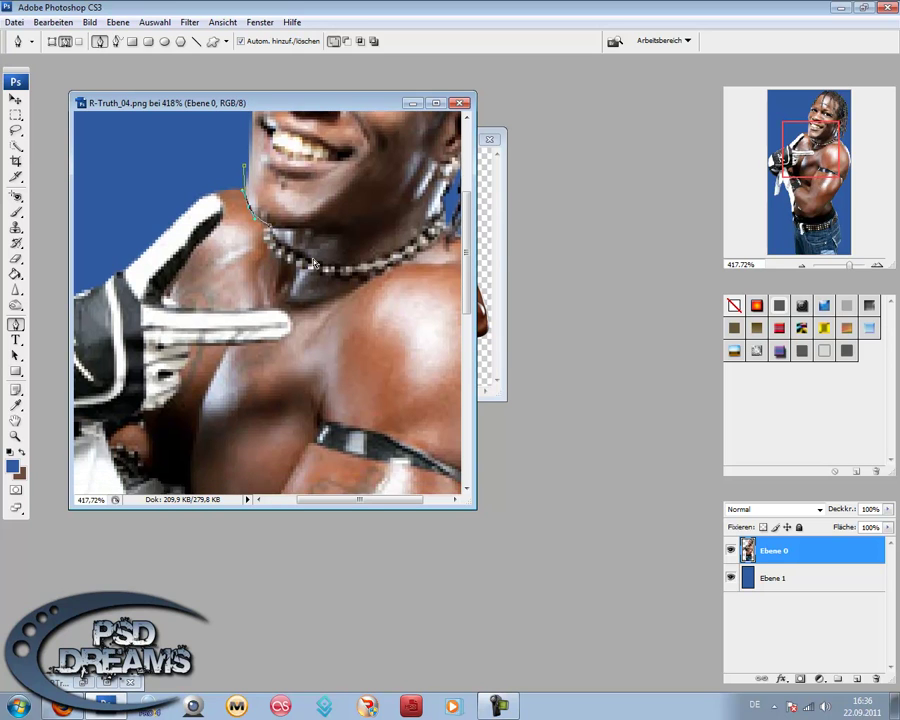
pyautogui.hscroll(3, 242, 279)
pyautogui.click(210, 294)
pyautogui.moveTo(202, 259); pyautogui.dragTo(204, 240)
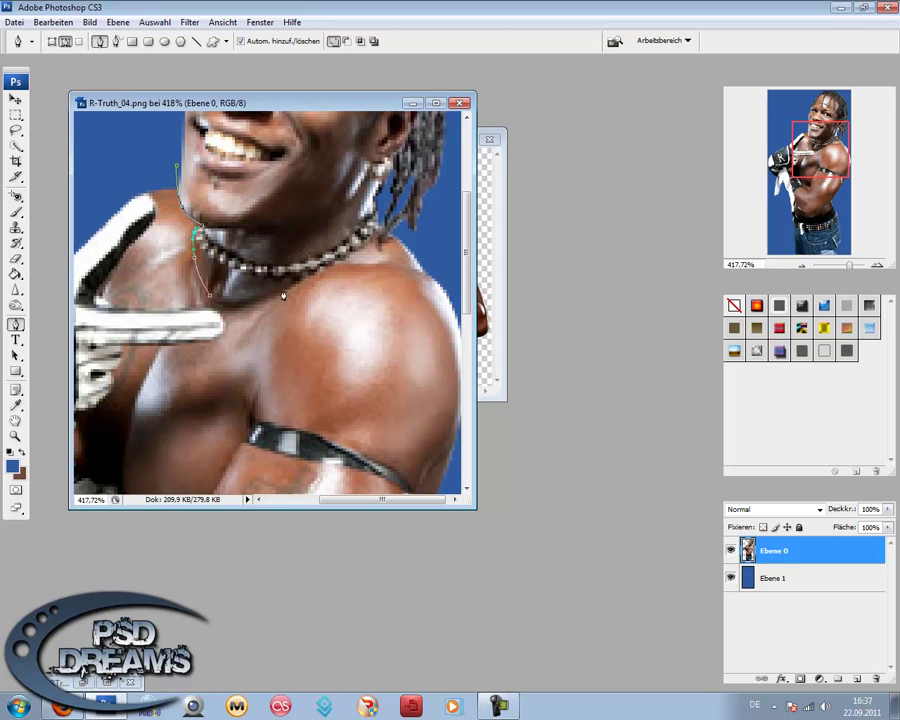
pyautogui.moveTo(301, 285); pyautogui.dragTo(257, 305)
pyautogui.click(379, 238)
pyautogui.moveTo(355, 253); pyautogui.dragTo(349, 262)
pyautogui.moveTo(380, 246); pyautogui.dragTo(395, 238)
# Finish the path around the hair and top of the head, close it, and make a selection
pyautogui.scroll(-1, 424, 236)
pyautogui.scroll(-1, 425, 243)
pyautogui.click(412, 226)
pyautogui.click(403, 138)
pyautogui.click(258, 141)
pyautogui.click(261, 238)
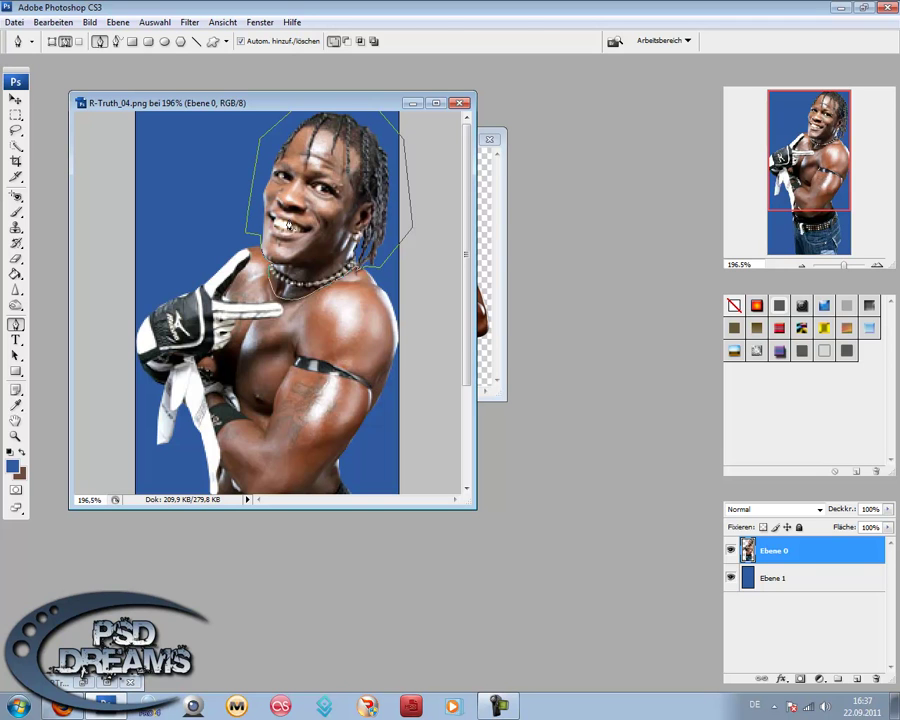
pyautogui.rightClick(289, 220)
pyautogui.click(376, 292)
pyautogui.click(498, 208)
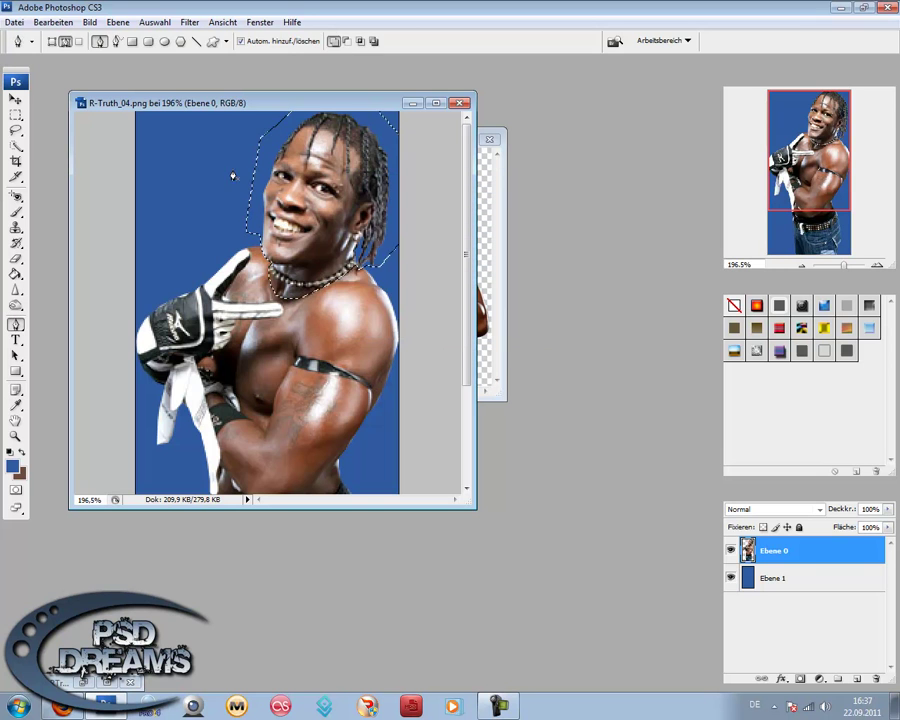
# Invert the selection and delete everything around R-Truth's head
pyautogui.press('m')
pyautogui.rightClick(292, 175)
pyautogui.click(346, 201)
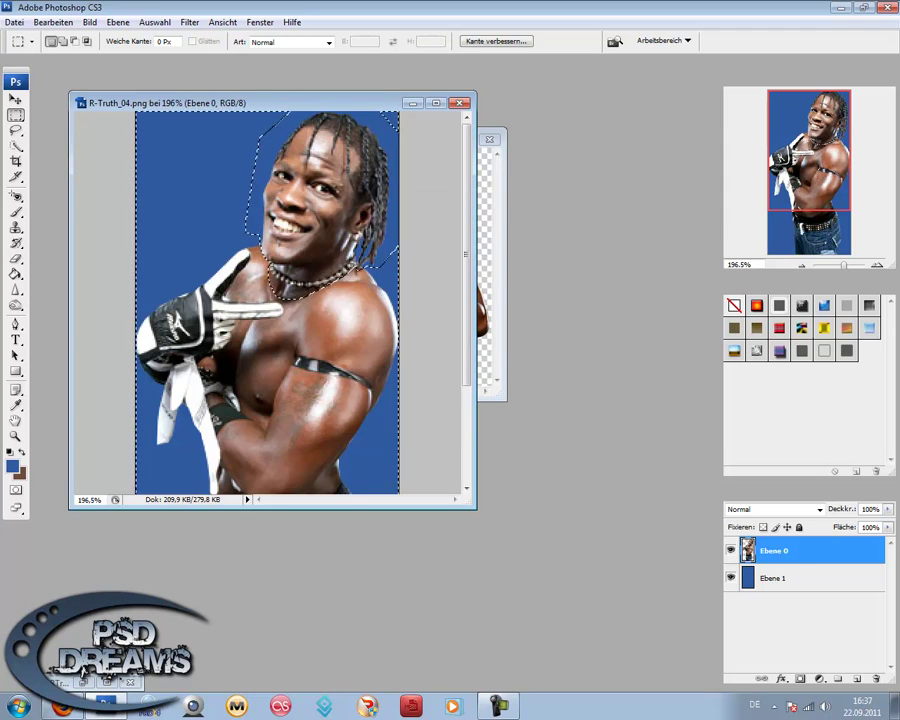
pyautogui.press('Delete')
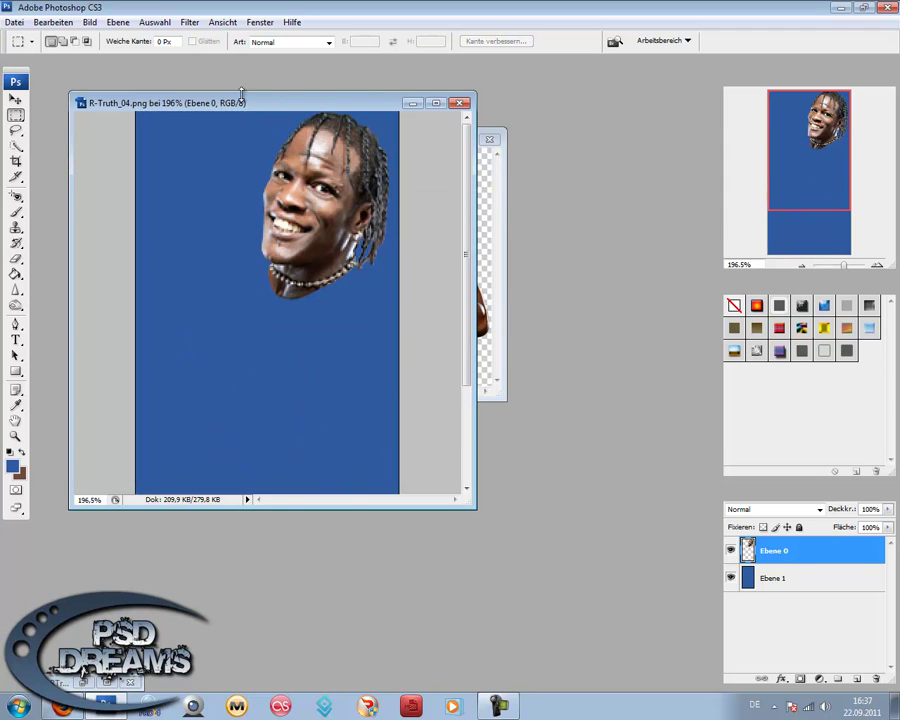
# Delete the blue layer and drag the cut-out head into the Kofi_Kingston8_2 image
pyautogui.rightClick(775, 577)
pyautogui.click(765, 303)
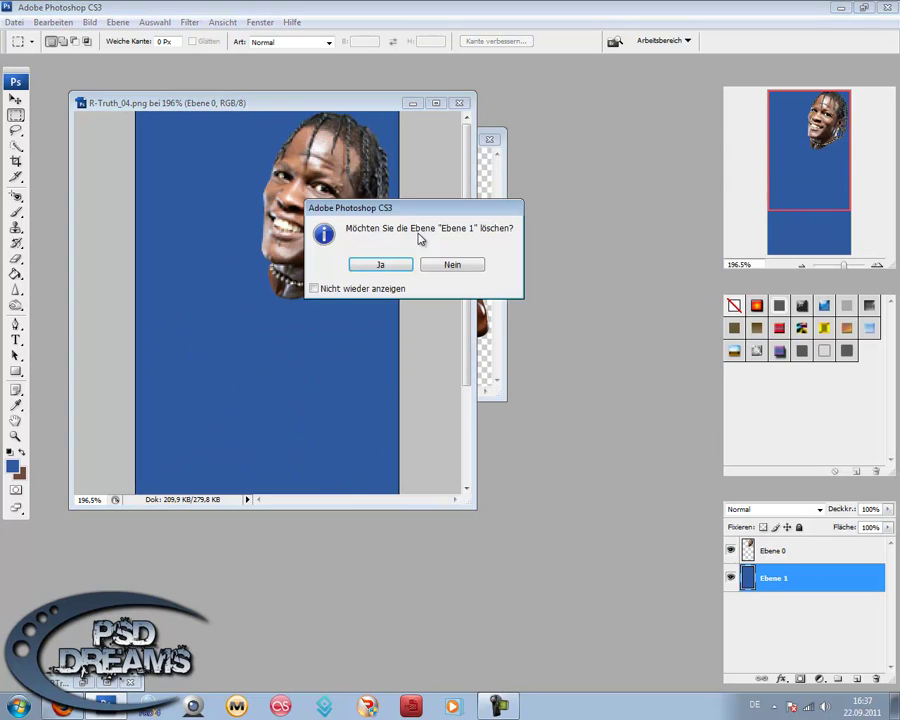
pyautogui.click(369, 264)
pyautogui.press('v')
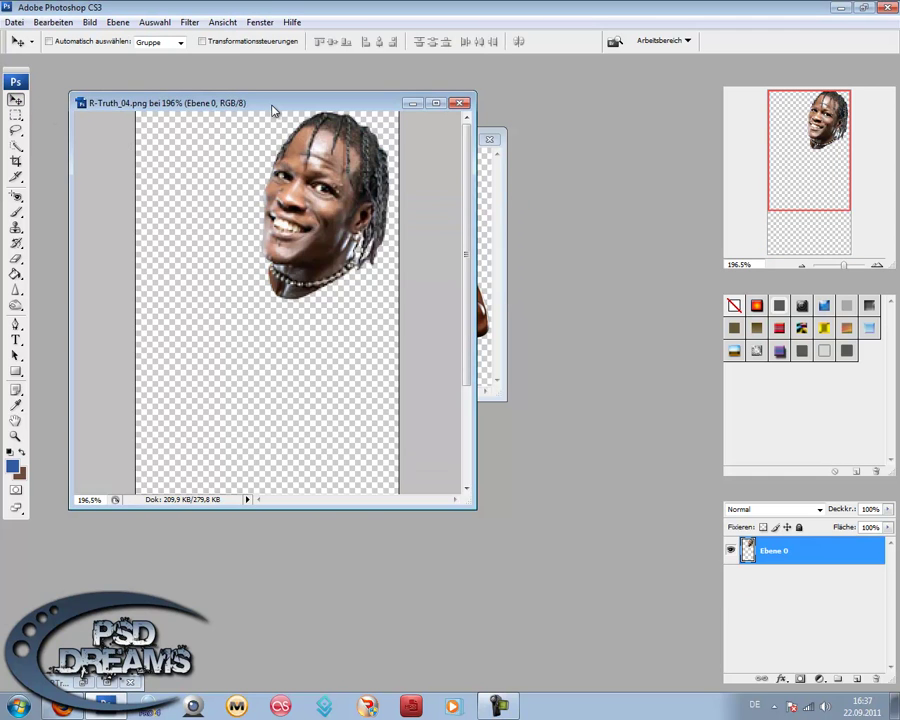
pyautogui.moveTo(273, 106); pyautogui.dragTo(199, 275)
pyautogui.moveTo(240, 370)
pyautogui.mouseDown()
pyautogui.moveTo(340, 185)
pyautogui.moveTo(375, 182)
pyautogui.mouseUp()
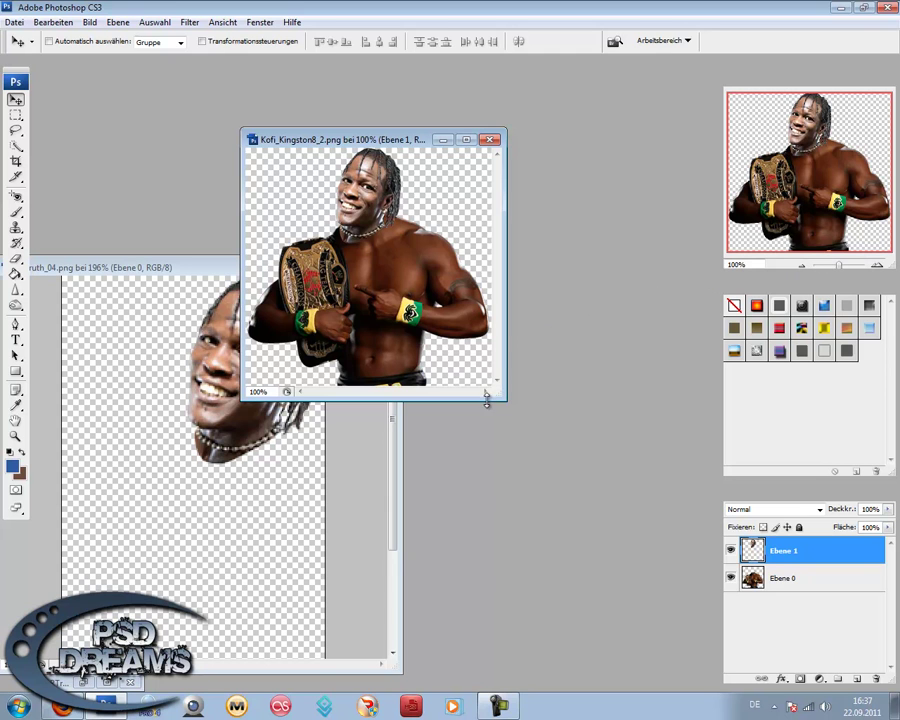
# Delete the pasted head layer from the Kofi image
pyautogui.rightClick(770, 551)
pyautogui.click(715, 274)
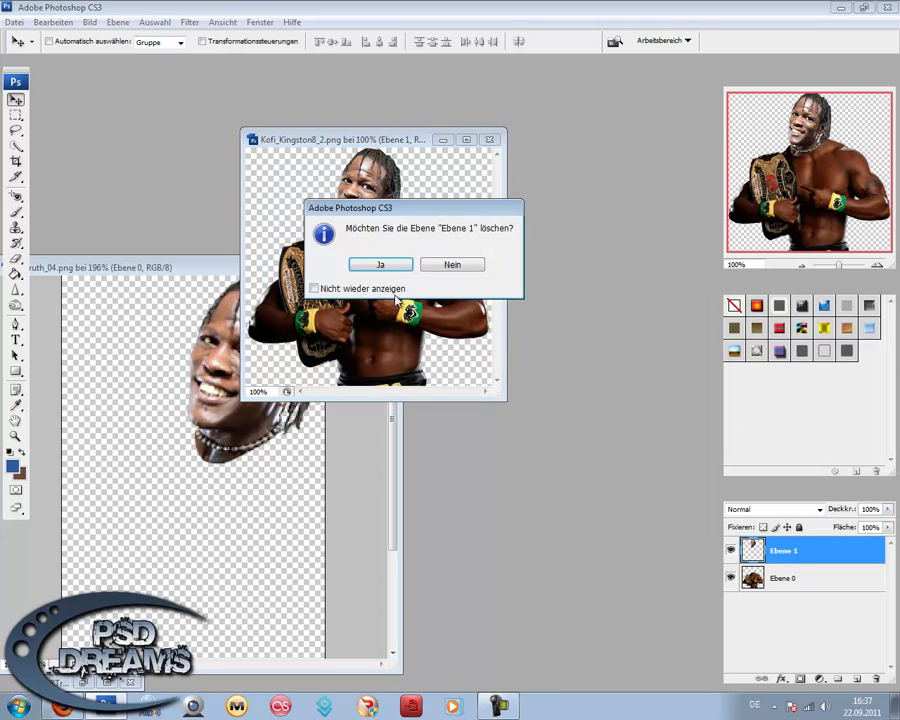
pyautogui.click(380, 264)
# Resize the headless body image to 330 pixels wide
pyautogui.click(89, 22)
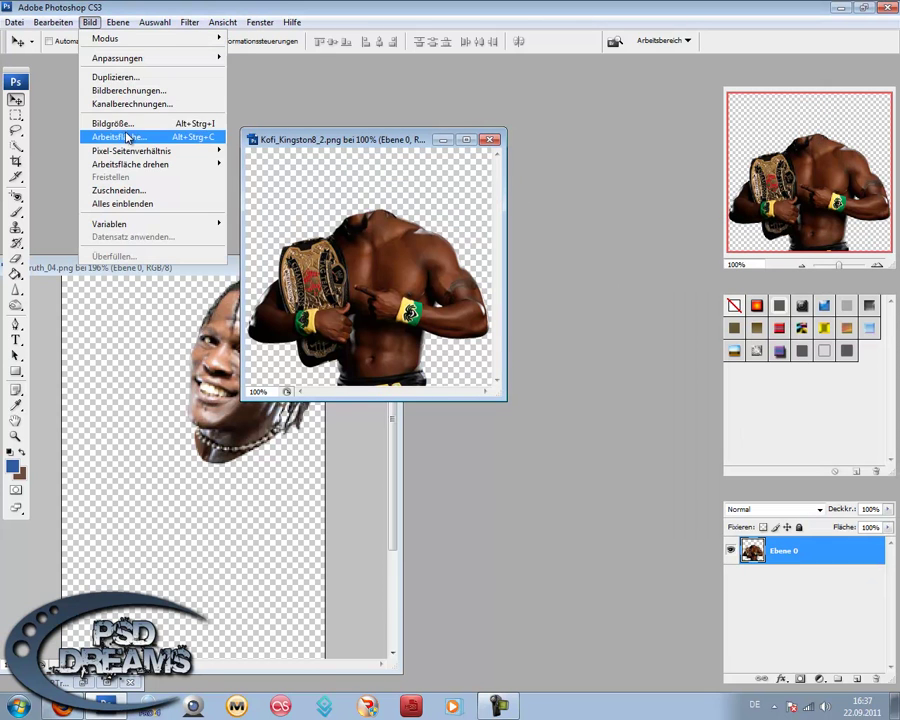
pyautogui.click(130, 125)
pyautogui.write('330')
pyautogui.press('Return')
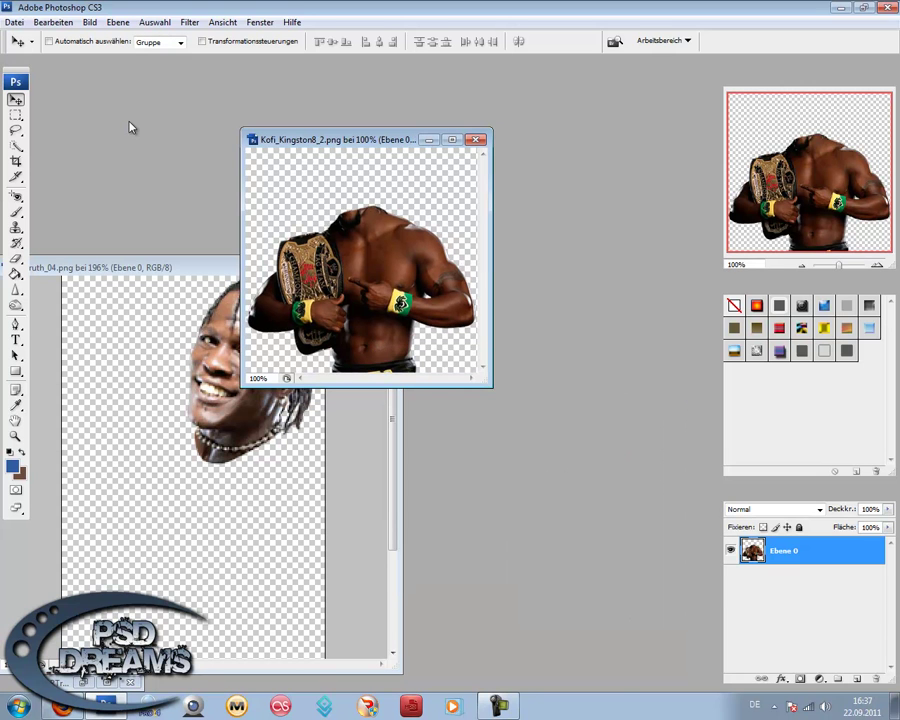
# Drag R-Truth's cut-out head onto the body photo again and nudge it into place
pyautogui.click(187, 357)
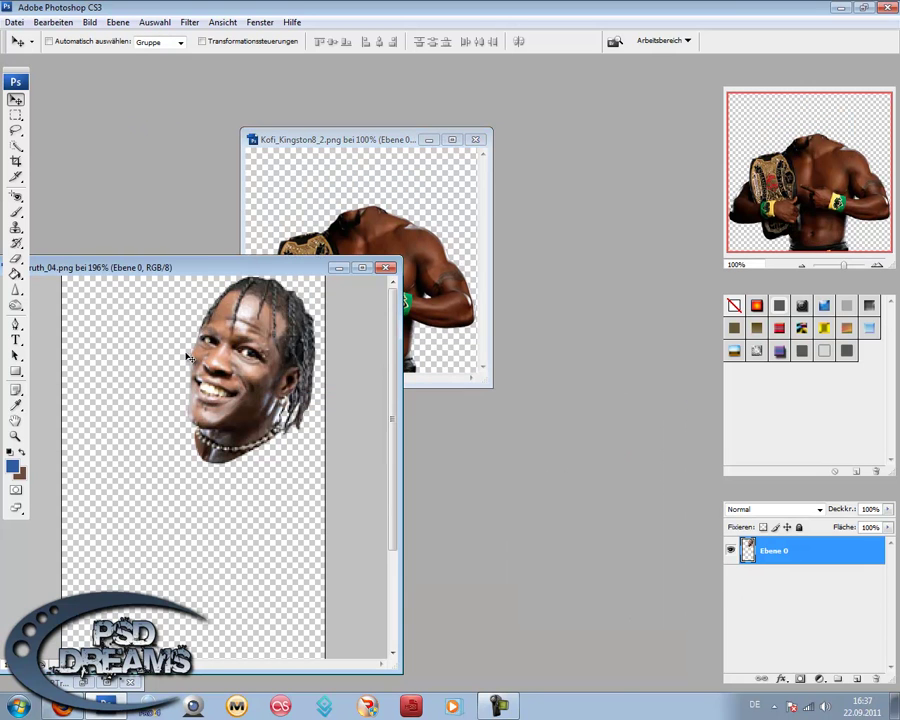
pyautogui.moveTo(187, 357); pyautogui.dragTo(363, 207)
pyautogui.moveTo(348, 189); pyautogui.dragTo(350, 198)
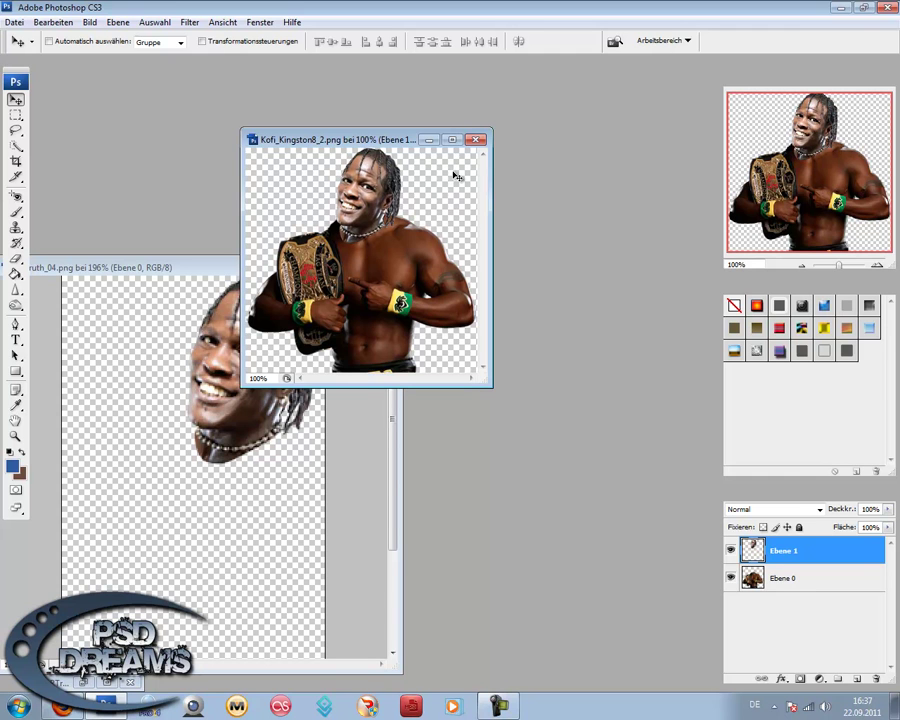
# Set the canvas size to 380 pixels high, measured in pixels
pyautogui.click(91, 22)
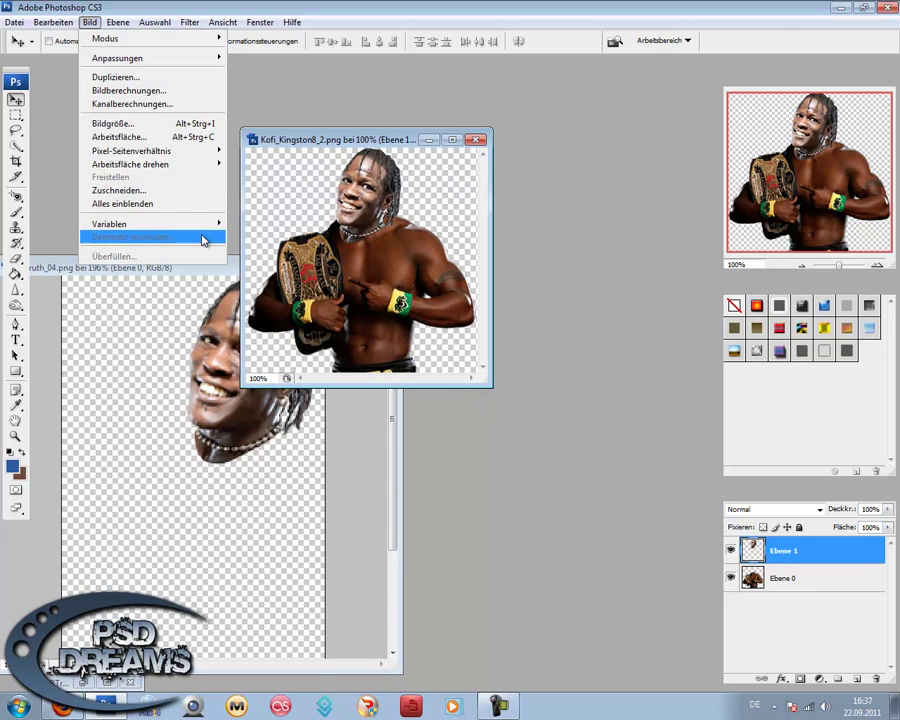
pyautogui.click(120, 137)
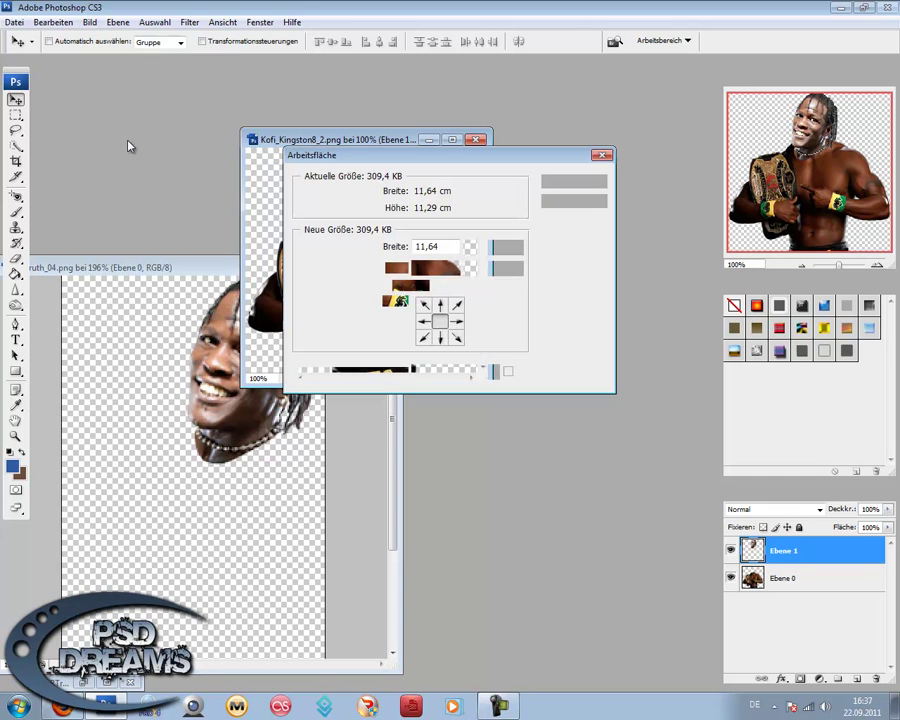
pyautogui.click(506, 248)
pyautogui.click(478, 273)
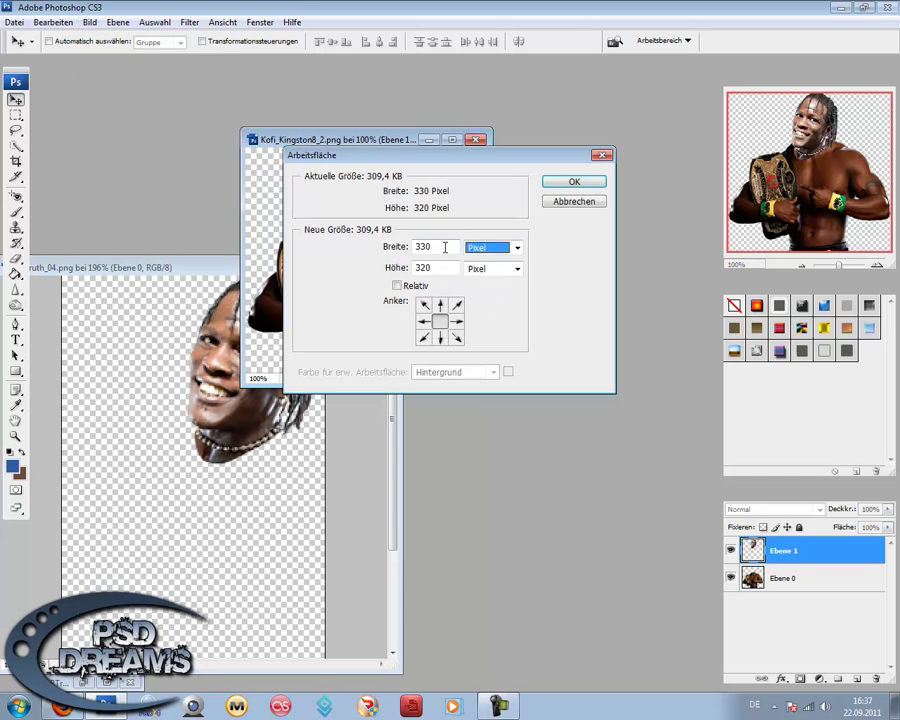
pyautogui.press('Tab')
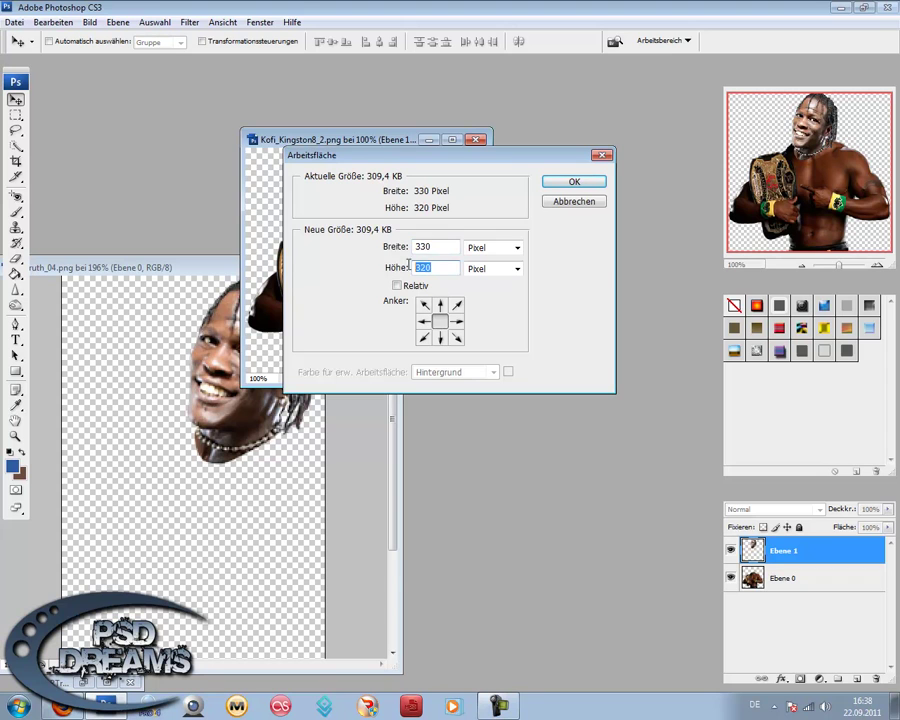
pyautogui.write('380')
pyautogui.press('Return')
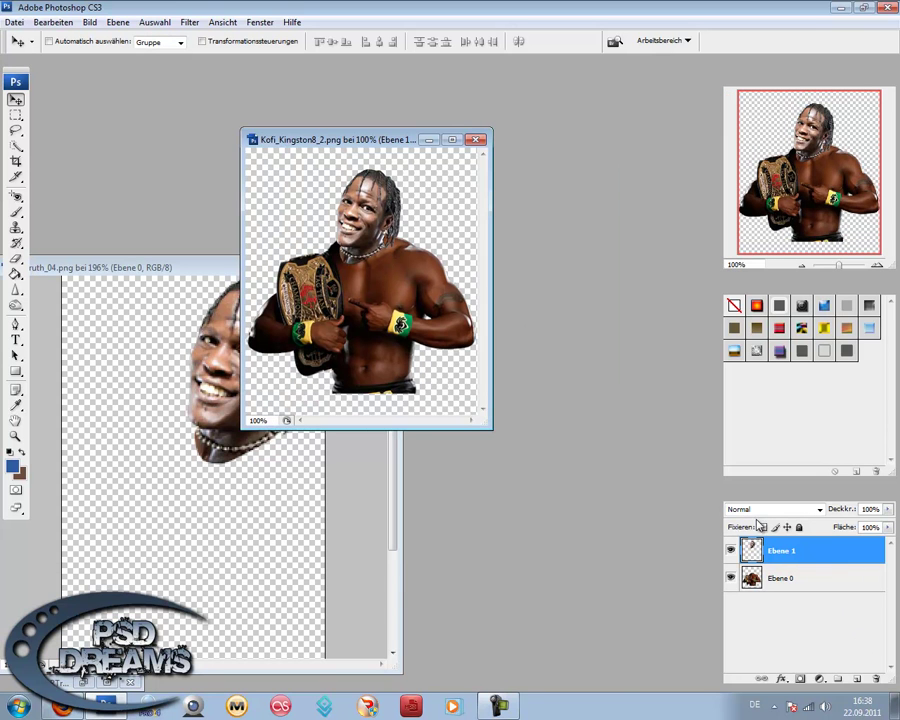
# Shift the body layer slightly and move the head layer a little lower onto the neck
pyautogui.doubleClick(773, 577)
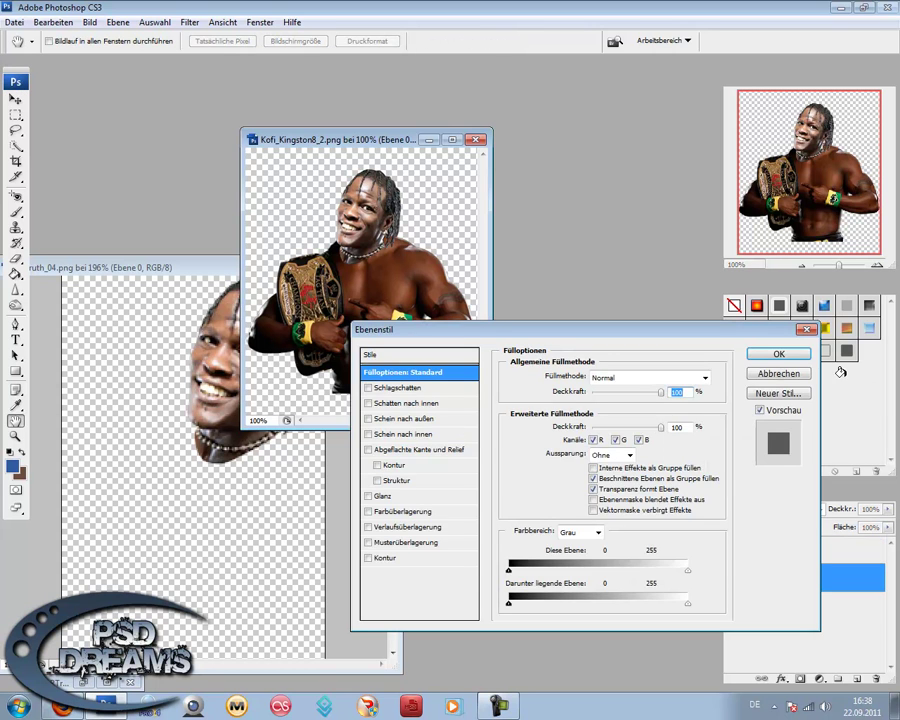
pyautogui.click(778, 373)
pyautogui.press('v')
pyautogui.moveTo(390, 300); pyautogui.dragTo(395, 310)
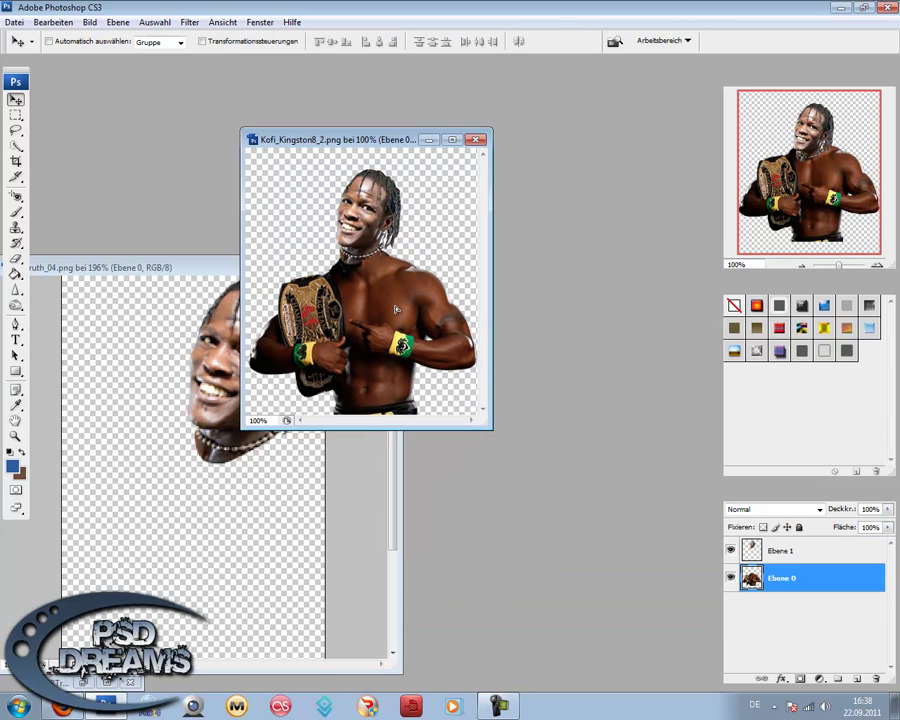
pyautogui.click(786, 545)
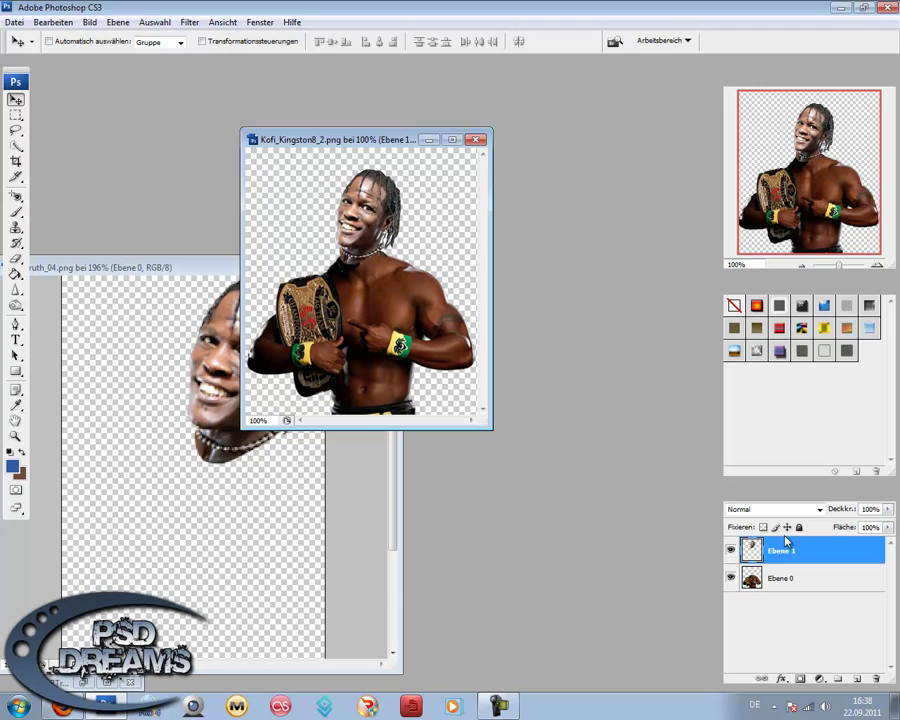
pyautogui.moveTo(374, 232); pyautogui.dragTo(371, 238)
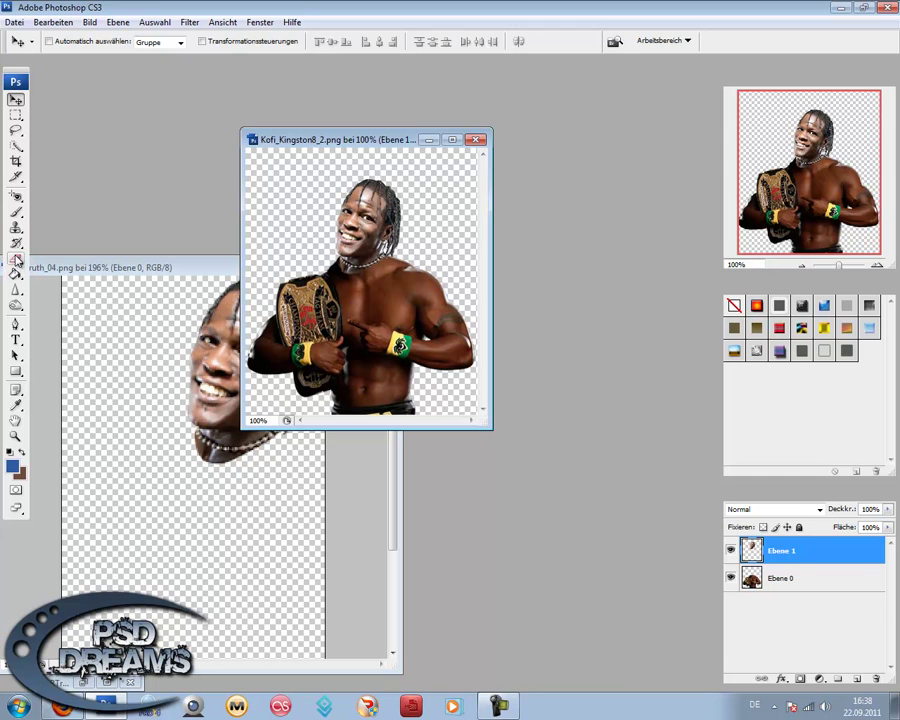
# Inspect the neck seam close up with the Eraser active, then select the Dodge tool
pyautogui.click(16, 258)
pyautogui.scroll(4, 360, 278)
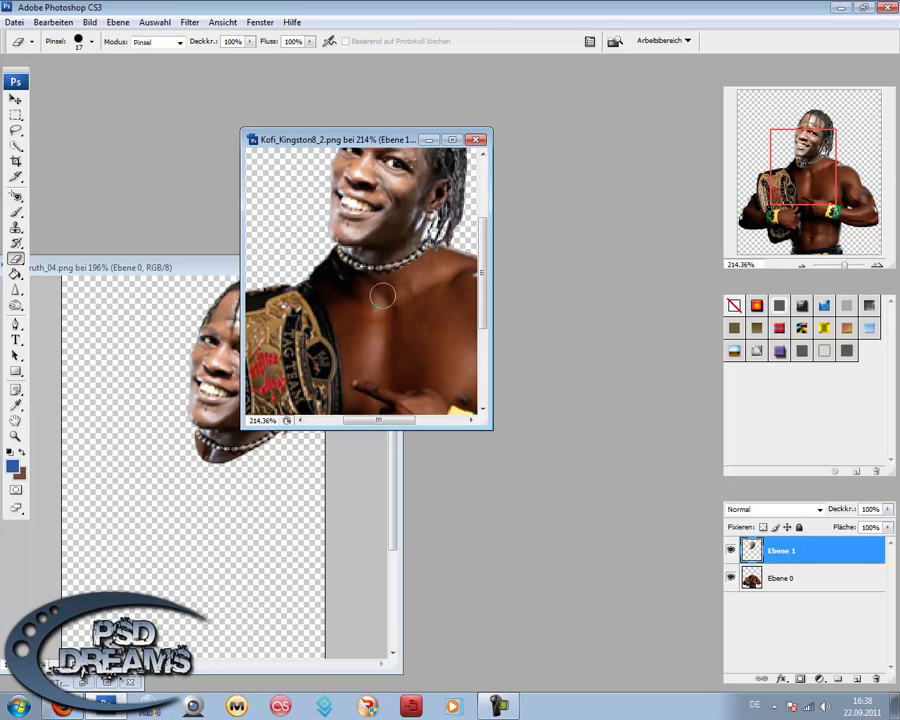
pyautogui.moveTo(844, 264); pyautogui.dragTo(841, 266)
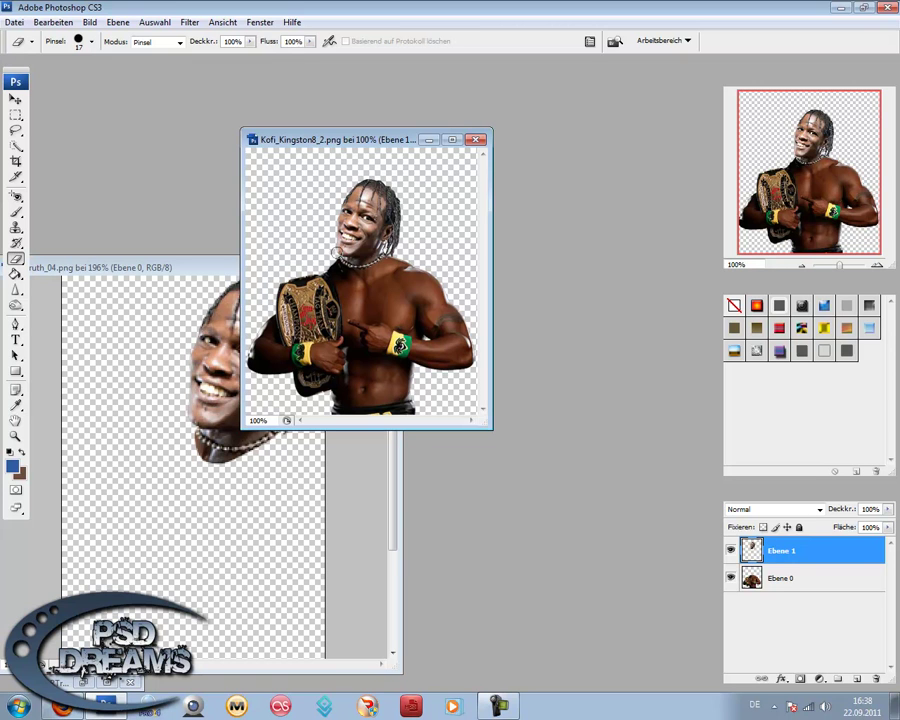
pyautogui.click(16, 306)
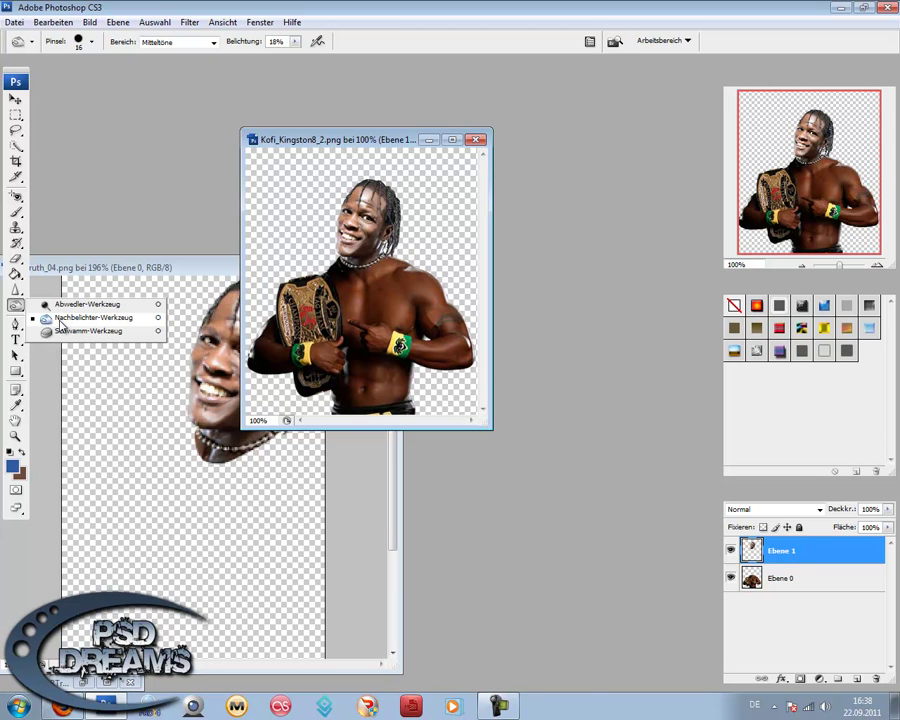
# Switch to the burn tool with a larger, softer 39 px brush
pyautogui.click(60, 318)
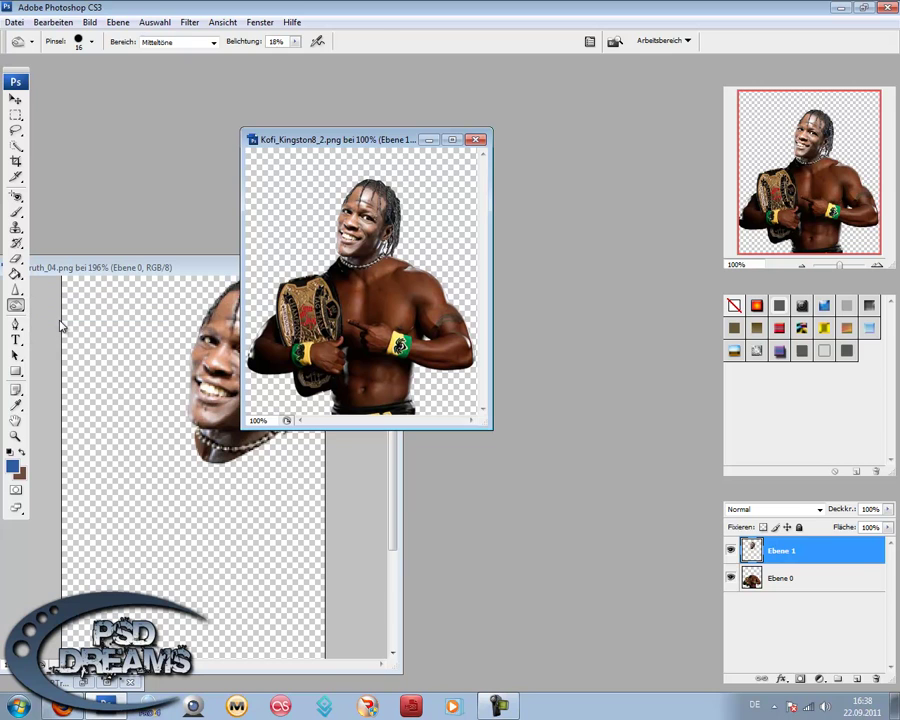
pyautogui.click(91, 42)
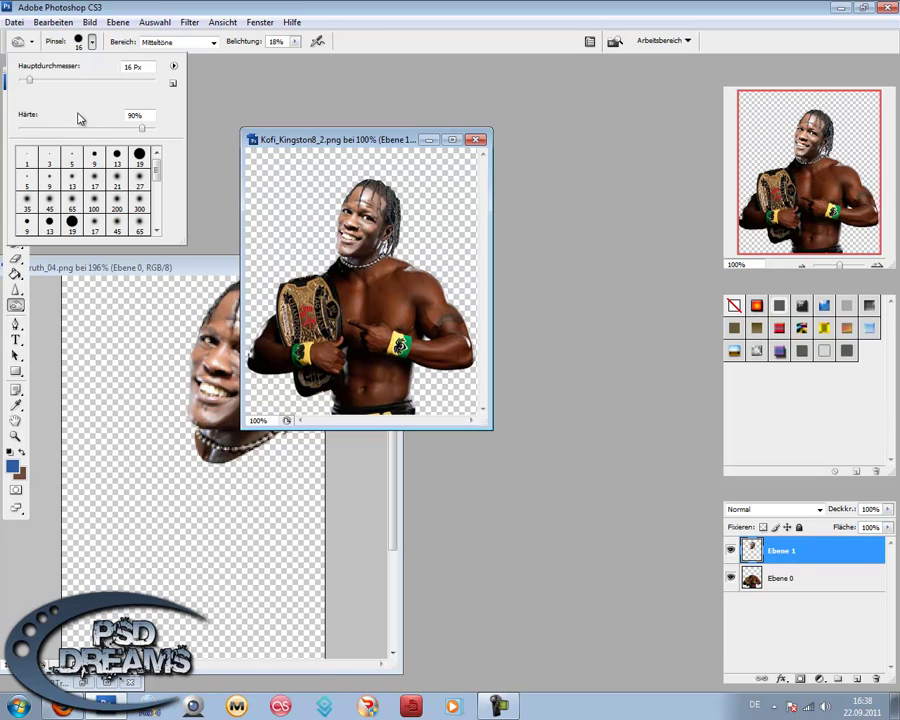
pyautogui.moveTo(29, 80); pyautogui.dragTo(45, 84)
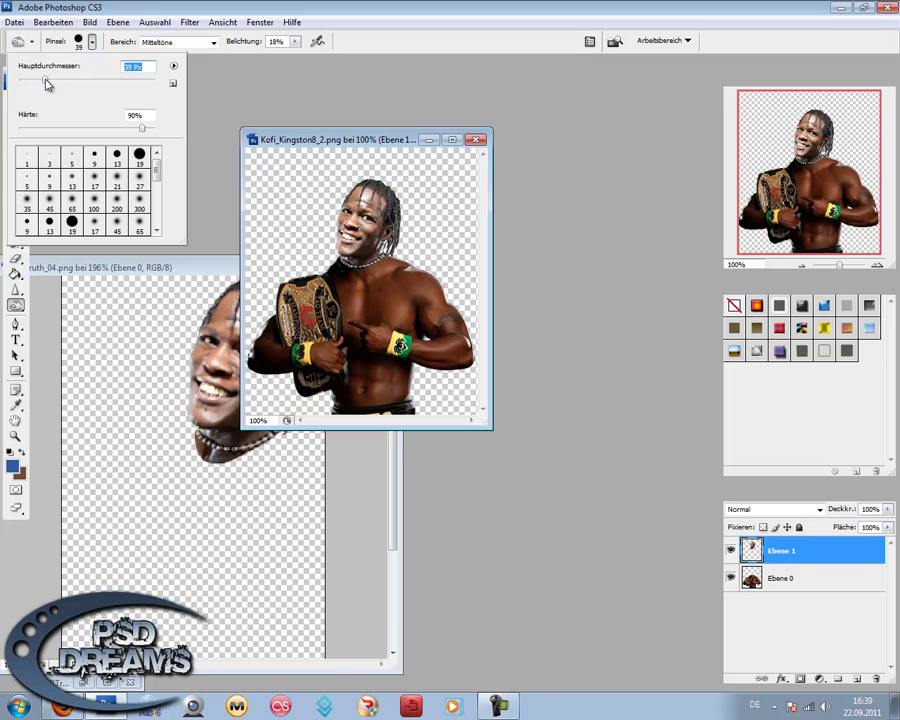
pyautogui.moveTo(80, 132)
pyautogui.mouseDown()
pyautogui.moveTo(123, 130)
pyautogui.moveTo(76, 130)
pyautogui.moveTo(85, 131)
pyautogui.mouseUp()
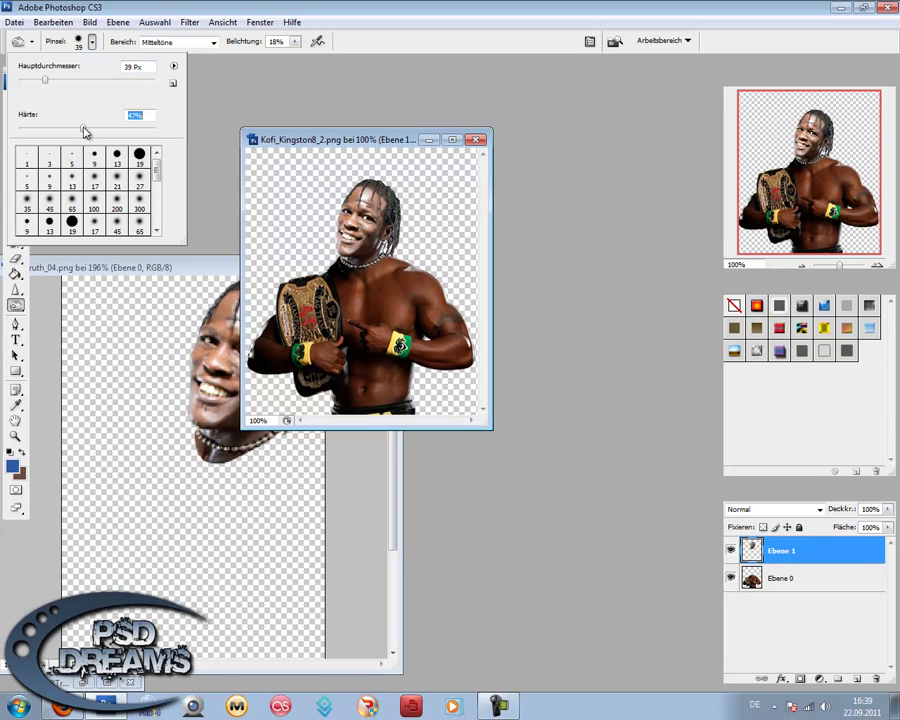
pyautogui.click(268, 101)
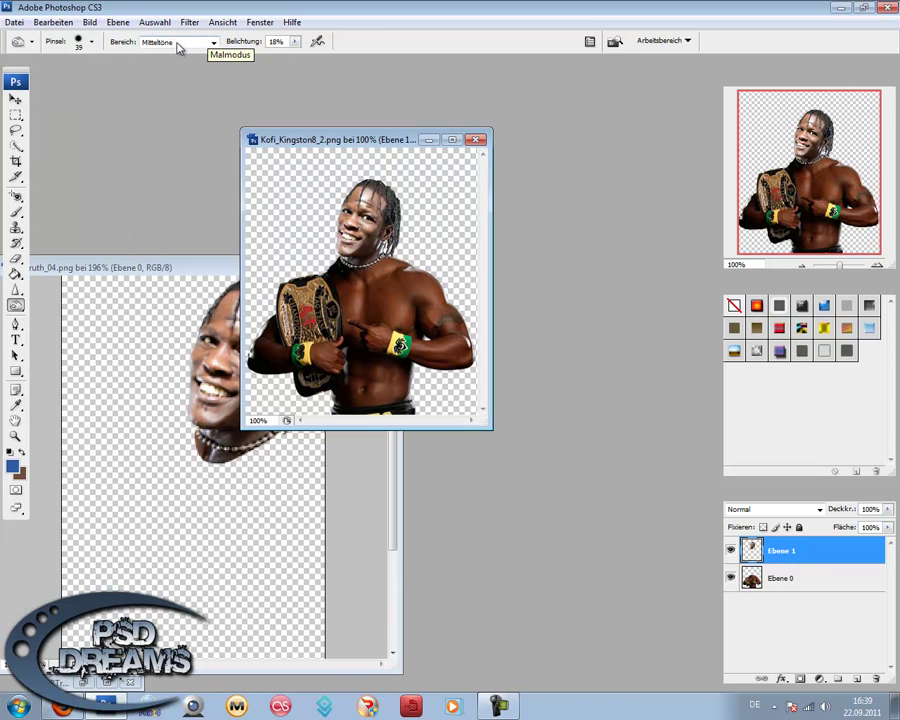
# Lower the burn tool exposure to 10% on midtones
pyautogui.click(270, 44)
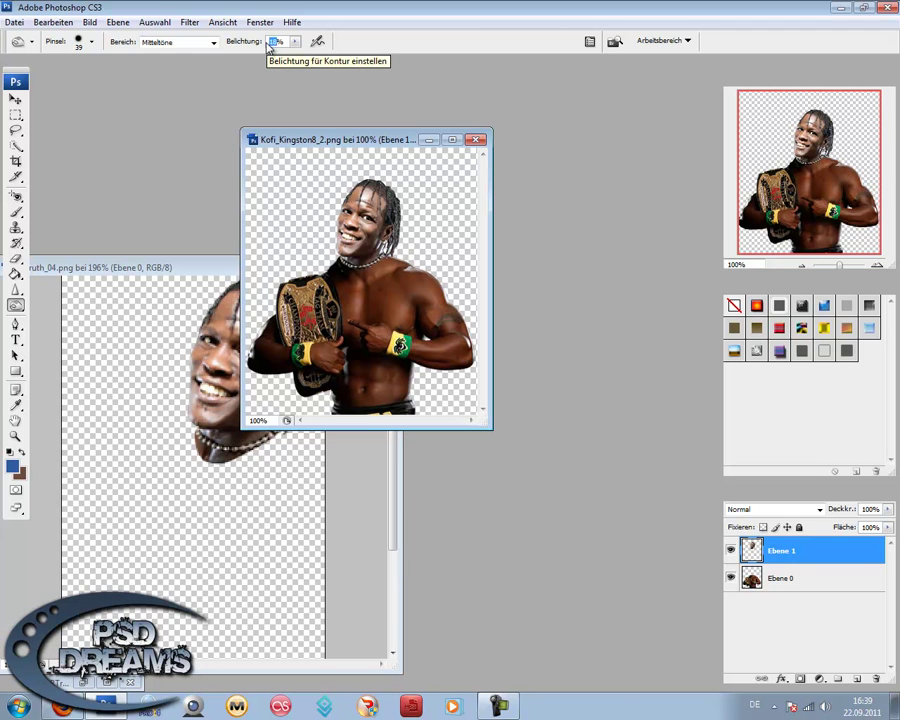
pyautogui.write('3')
pyautogui.press('Return')
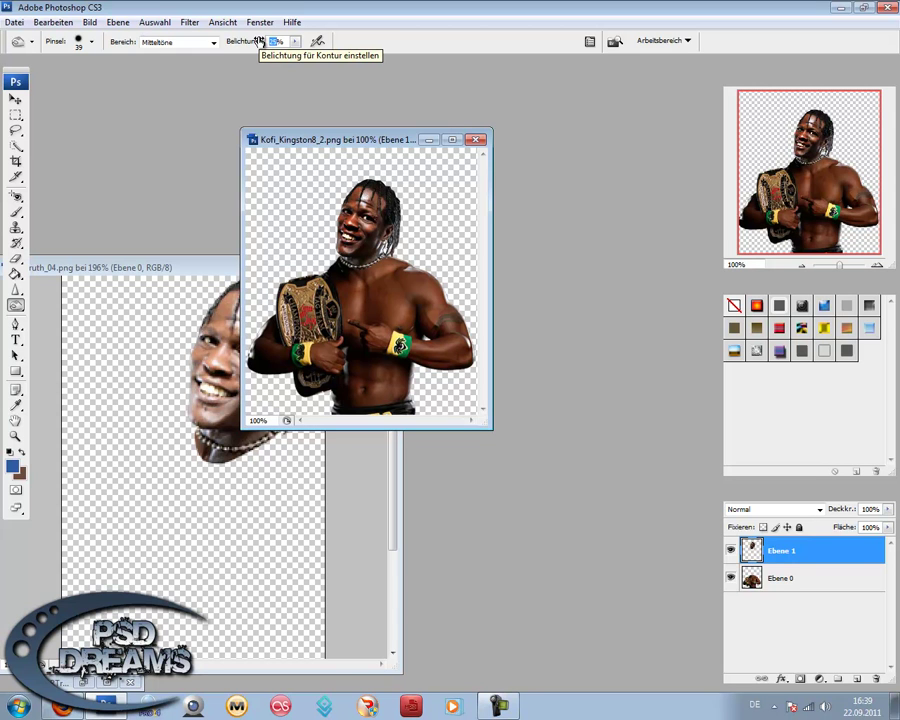
pyautogui.moveTo(259, 41); pyautogui.dragTo(262, 41)
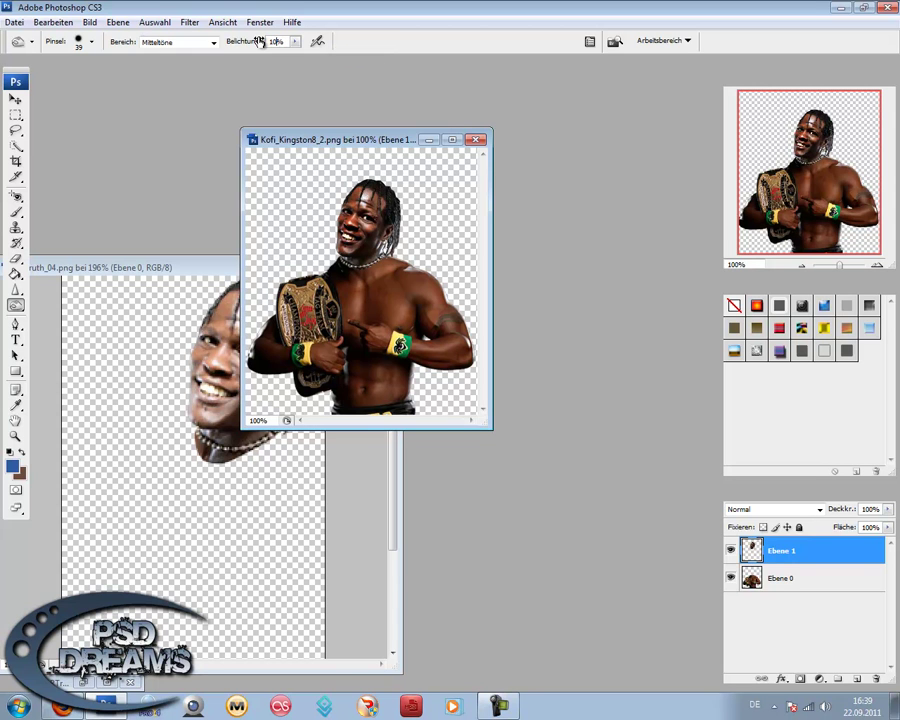
# Shrink the brush to 14 px and zoom in on R-Truth's face
pyautogui.click(93, 45)
pyautogui.moveTo(32, 62); pyautogui.dragTo(20, 60)
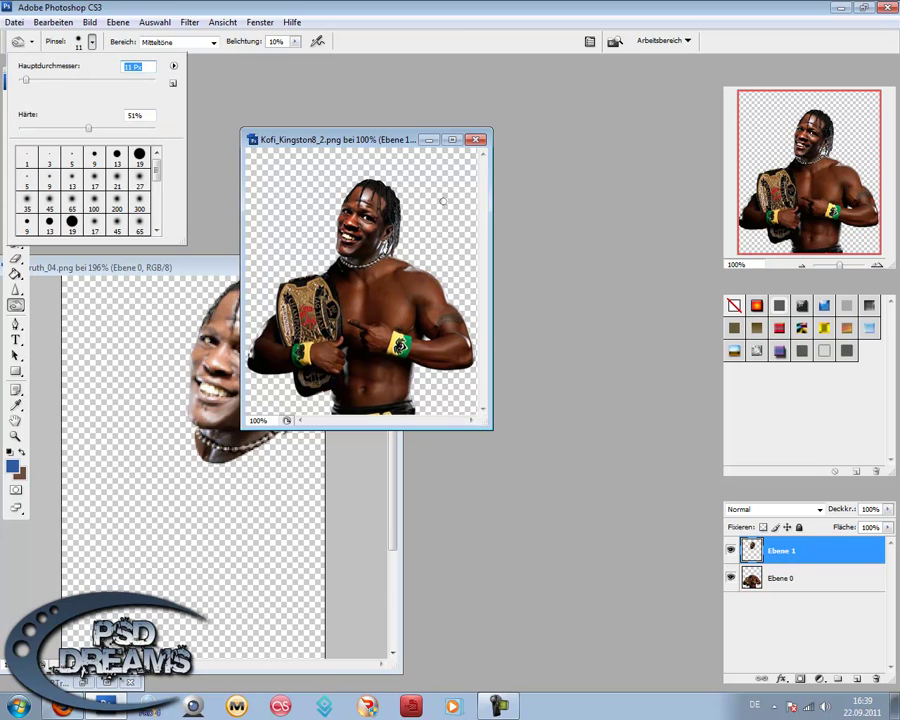
pyautogui.press('Return')
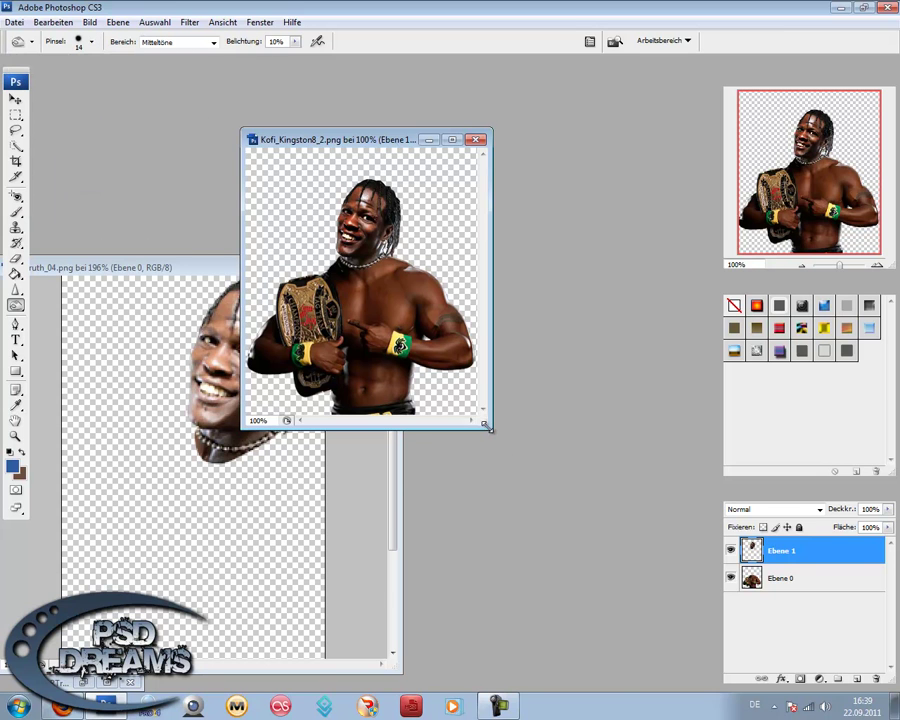
pyautogui.moveTo(486, 427); pyautogui.dragTo(598, 512)
pyautogui.scroll(2, 390, 325)
pyautogui.scroll(2, 390, 325)
pyautogui.scroll(2, 390, 325)
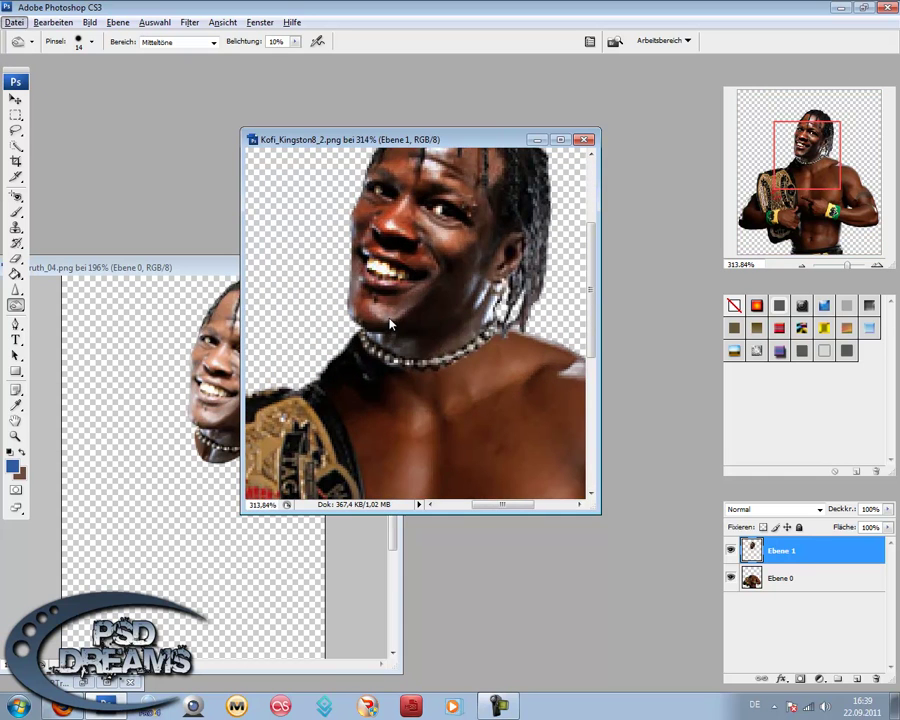
# Tone the neck and hair edge around the earring at 20% exposure, then view at 100%
pyautogui.moveTo(472, 312); pyautogui.dragTo(505, 290)
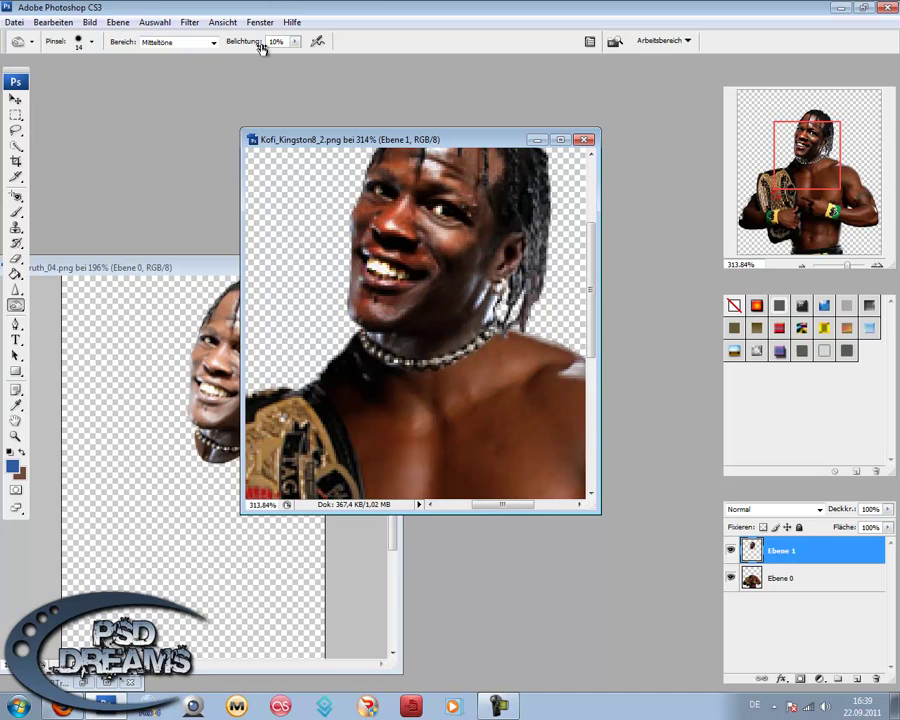
pyautogui.write('20')
pyautogui.moveTo(393, 344); pyautogui.dragTo(473, 326)
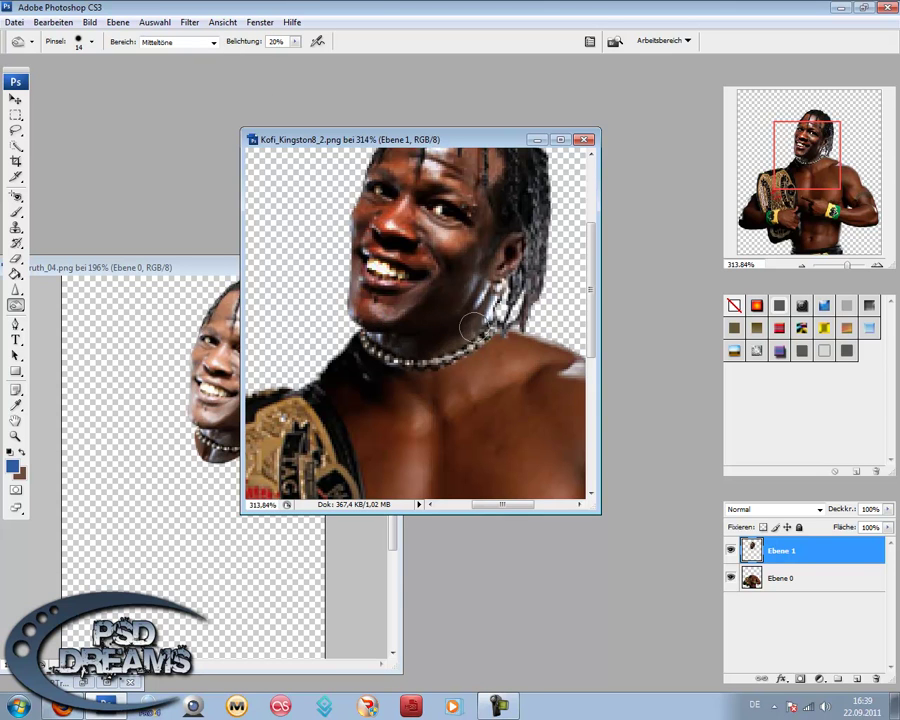
pyautogui.scroll(2, 455, 190)
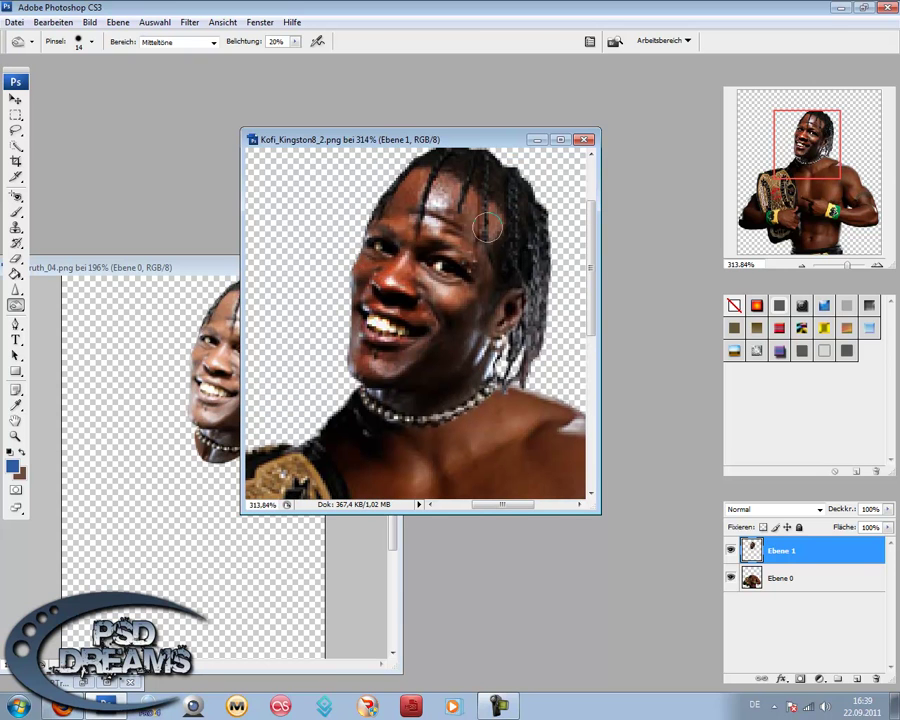
pyautogui.moveTo(510, 213); pyautogui.dragTo(510, 366)
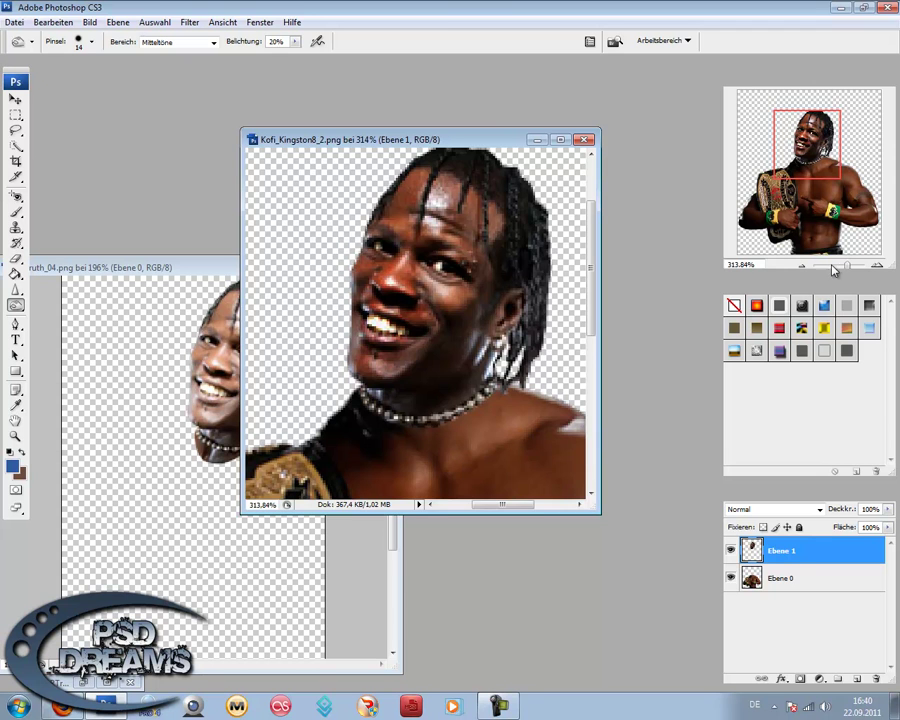
pyautogui.moveTo(838, 267); pyautogui.dragTo(840, 268)
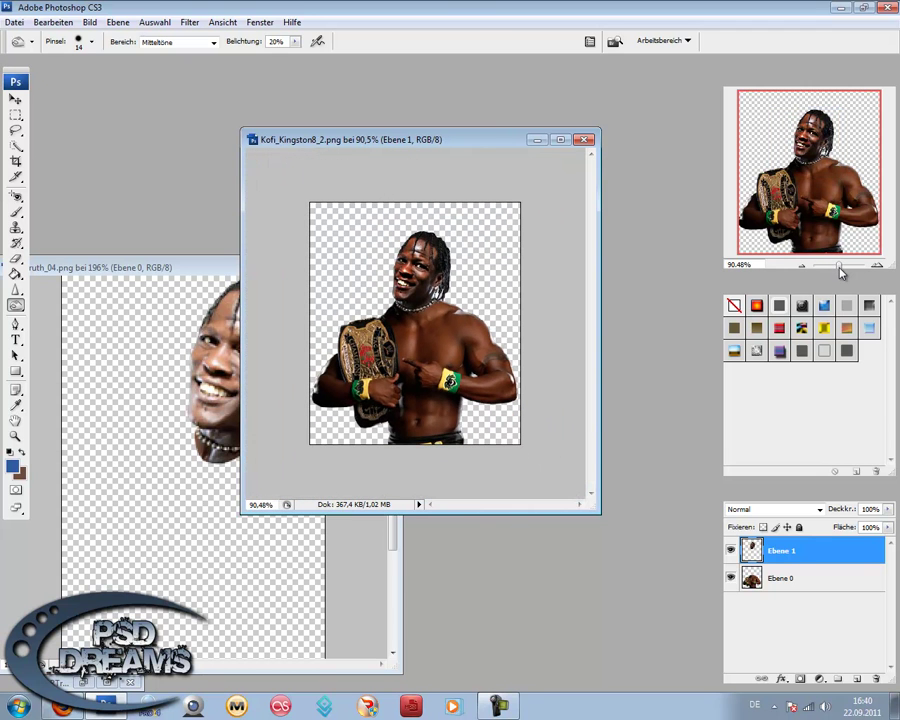
pyautogui.hotkey('ctrl', 'alt', '0')
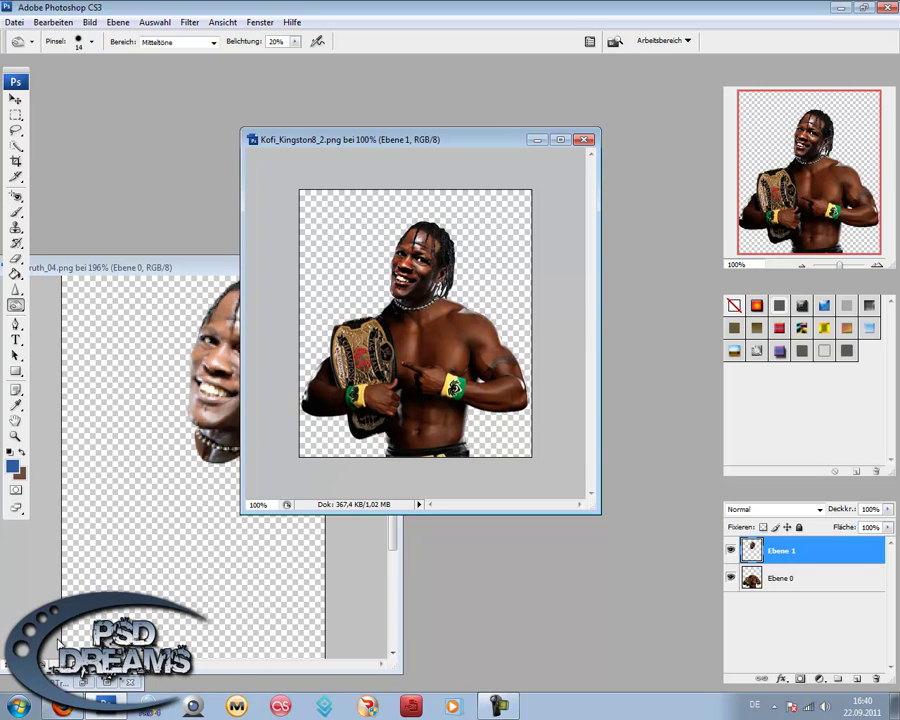
pyautogui.click(80, 684)
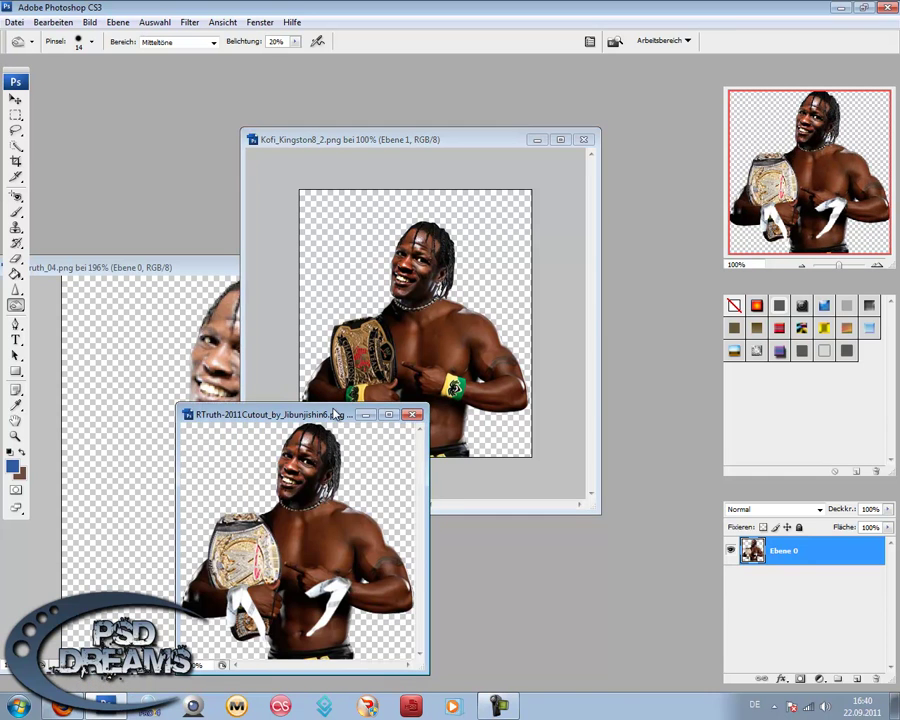
pyautogui.moveTo(337, 414); pyautogui.dragTo(300, 310)
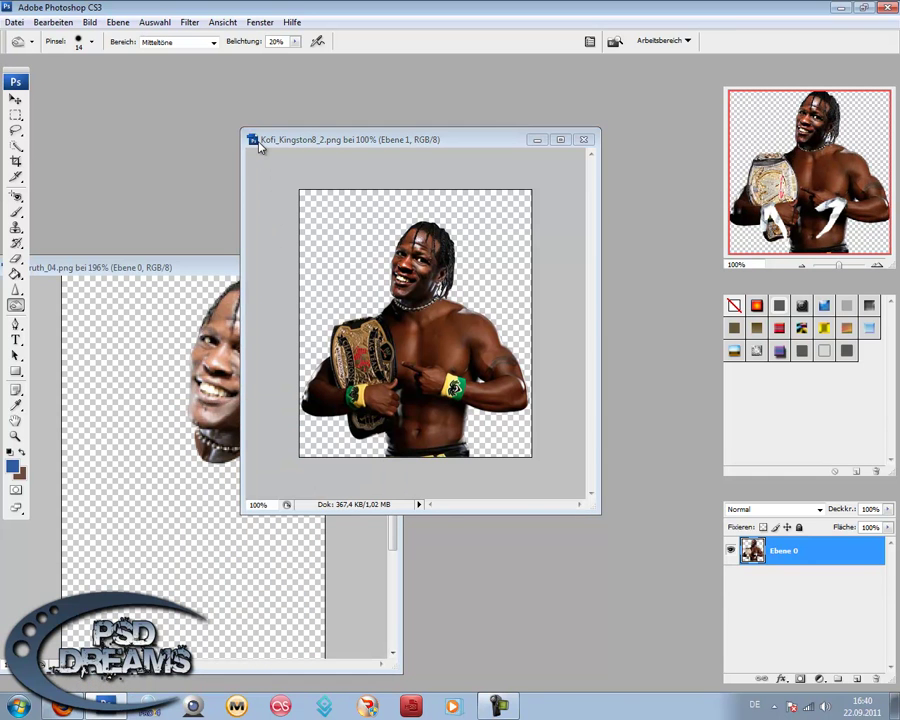
pyautogui.moveTo(258, 162); pyautogui.dragTo(258, 164)
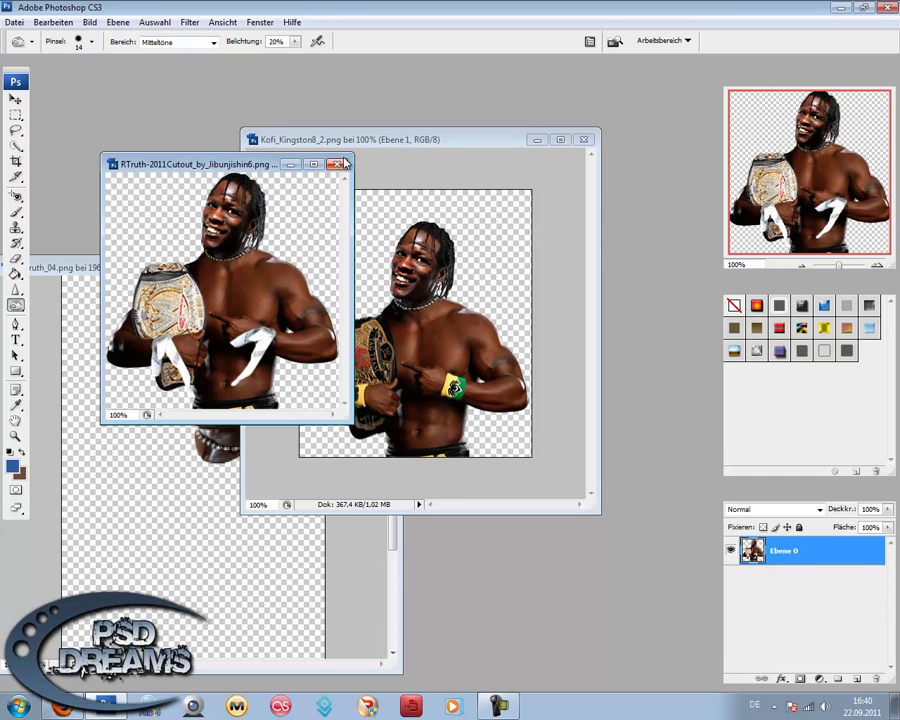
pyautogui.click(339, 164)
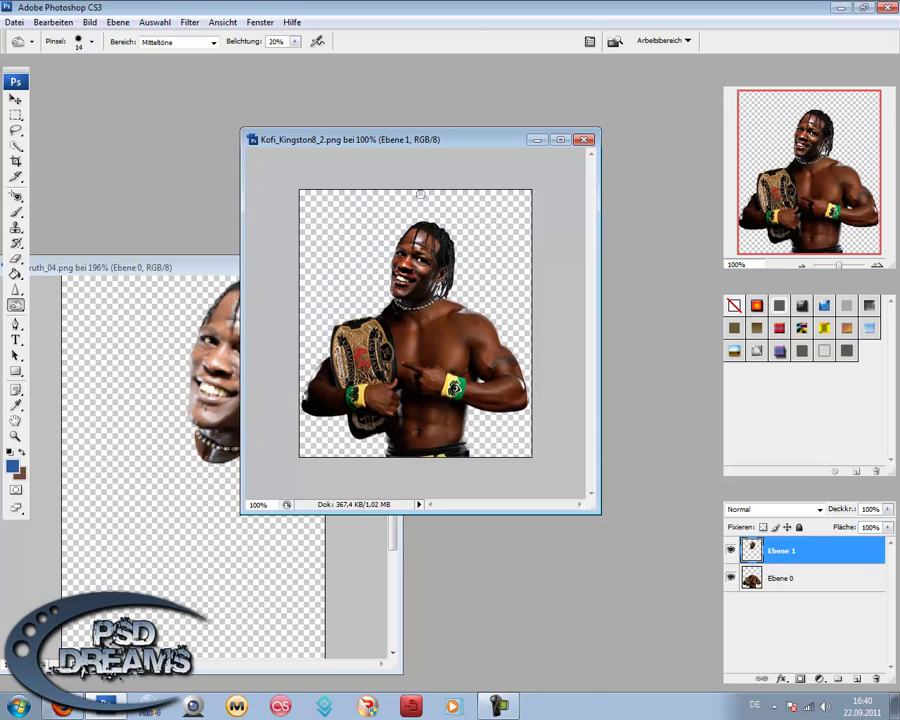
# Switch to the dodge tool with a 47 px brush at 100%, test-lighten the hair, then undo
pyautogui.click(16, 305)
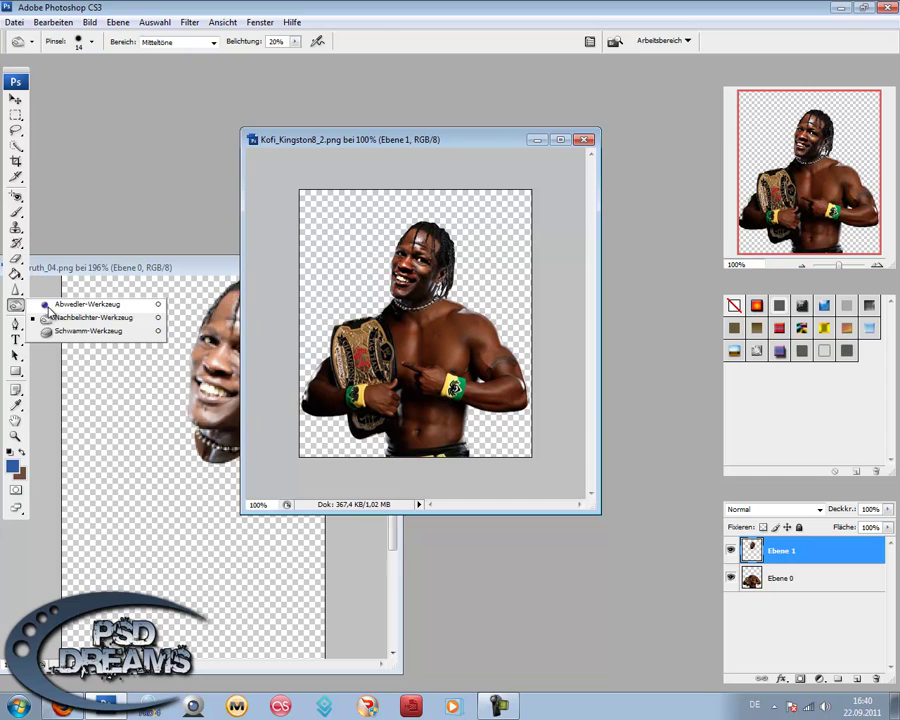
pyautogui.click(47, 304)
pyautogui.click(92, 41)
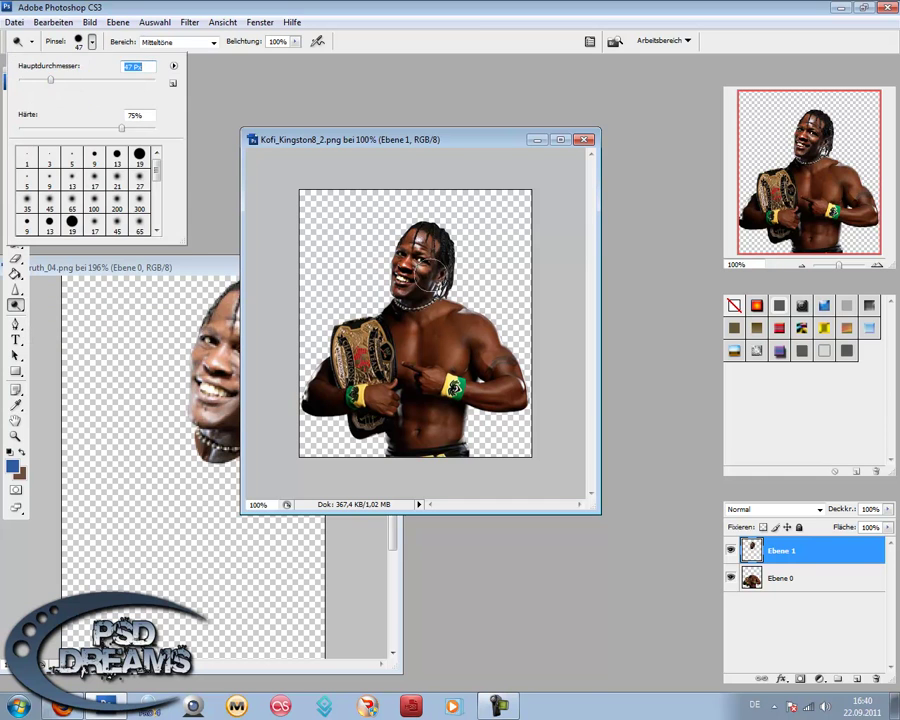
pyautogui.click(314, 190)
pyautogui.moveTo(355, 268); pyautogui.dragTo(450, 245)
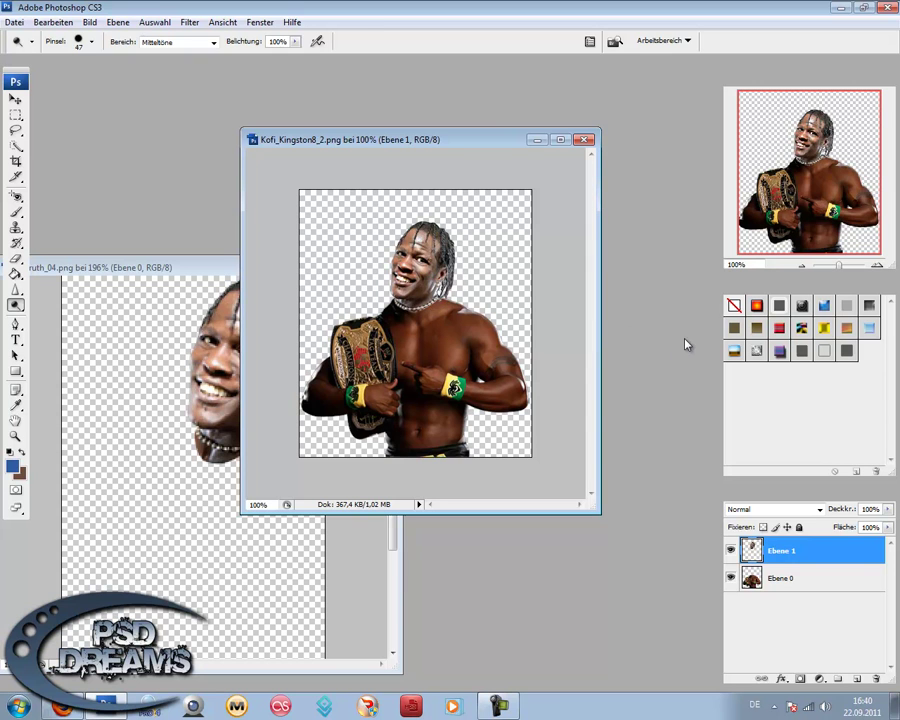
pyautogui.hotkey('ctrl', 'z')
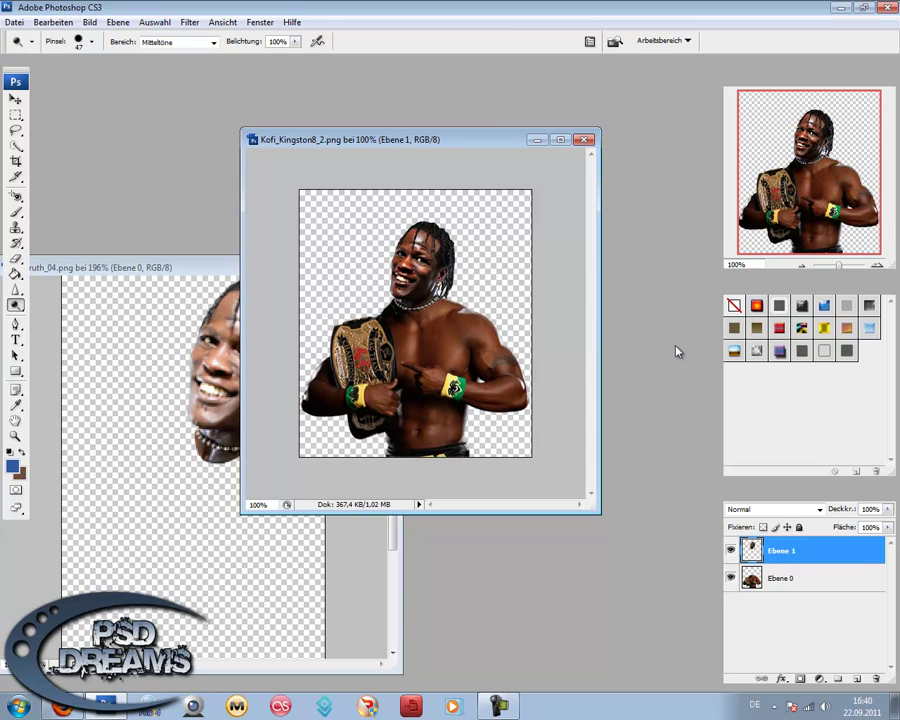